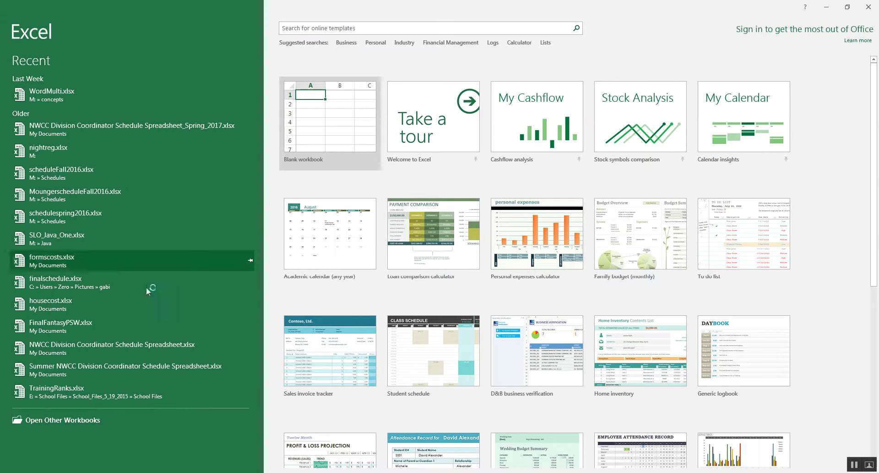
# Browse through the workbook templates offered on the start screen.
pyautogui.scroll(-7, 585, 98)
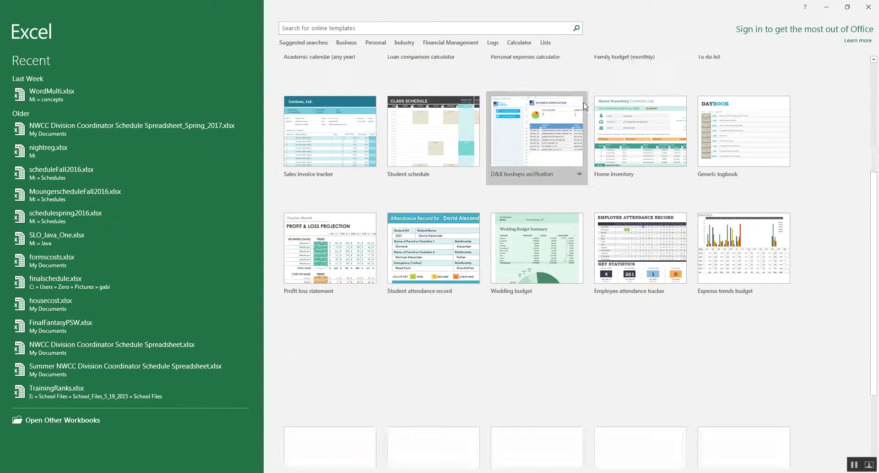
pyautogui.scroll(7, 583, 108)
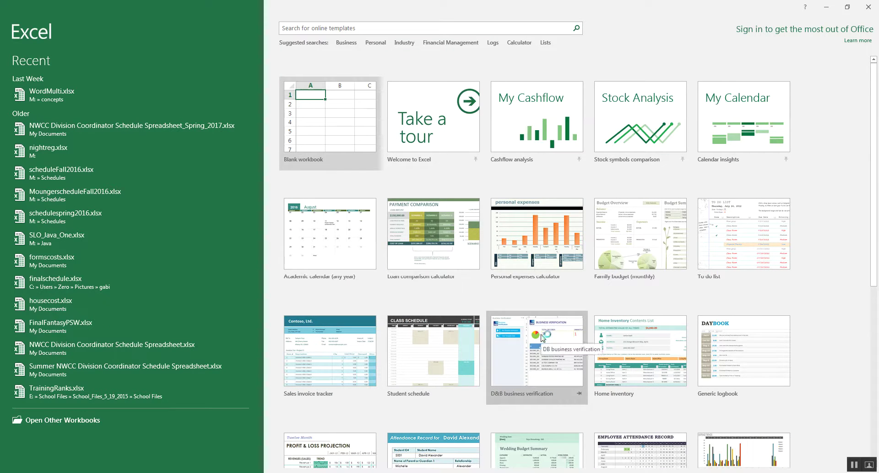
pyautogui.scroll(-3, 421, 347)
pyautogui.scroll(-4, 421, 348)
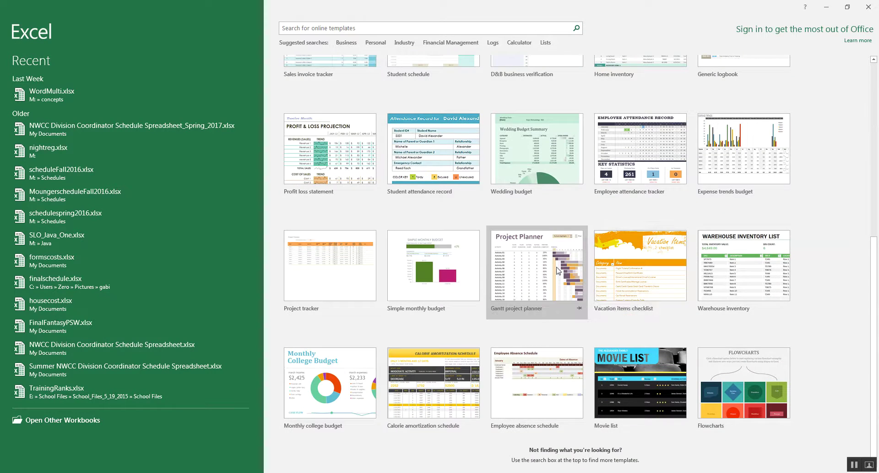
pyautogui.scroll(5, 759, 264)
pyautogui.scroll(3, 758, 264)
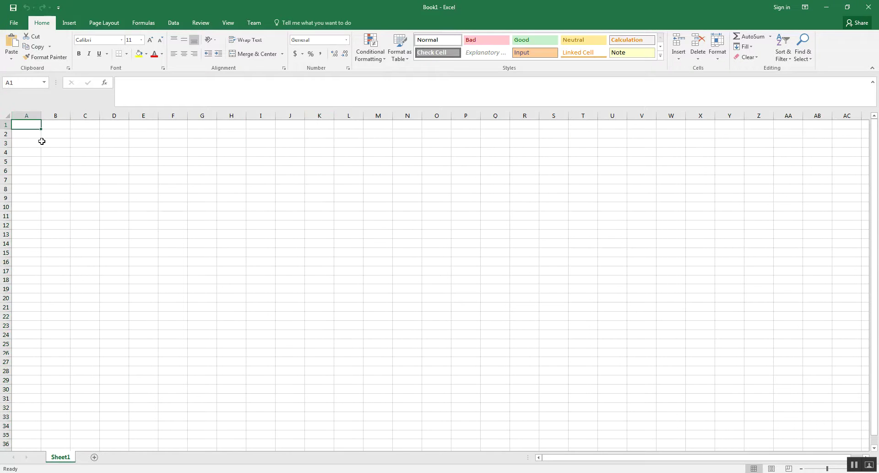
pyautogui.click(48, 150)
pyautogui.click(146, 178)
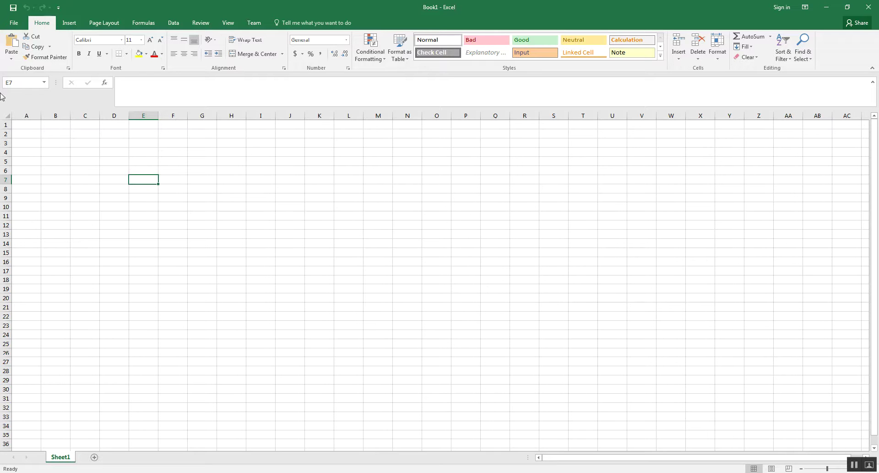
pyautogui.click(19, 125)
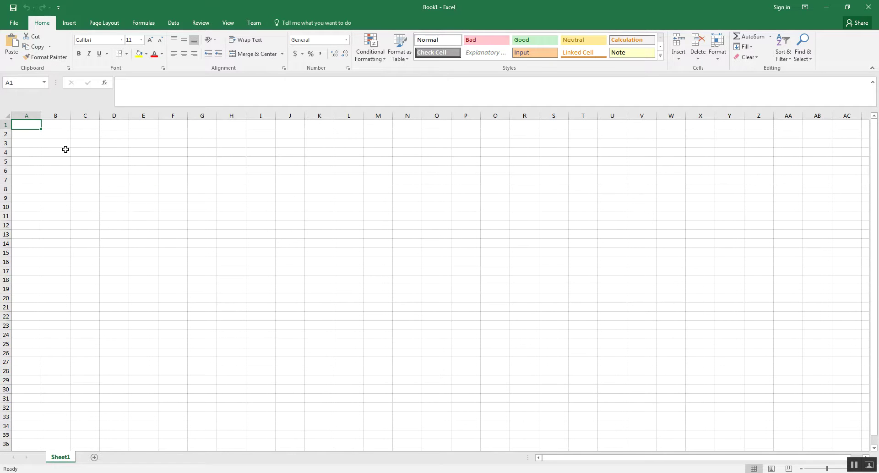
pyautogui.click(58, 126)
pyautogui.click(32, 133)
pyautogui.click(45, 135)
pyautogui.click(33, 127)
pyautogui.click(33, 133)
pyautogui.click(110, 153)
pyautogui.click(35, 126)
pyautogui.click(112, 142)
pyautogui.click(150, 143)
pyautogui.click(117, 163)
pyautogui.click(55, 169)
pyautogui.click(53, 152)
pyautogui.click(29, 135)
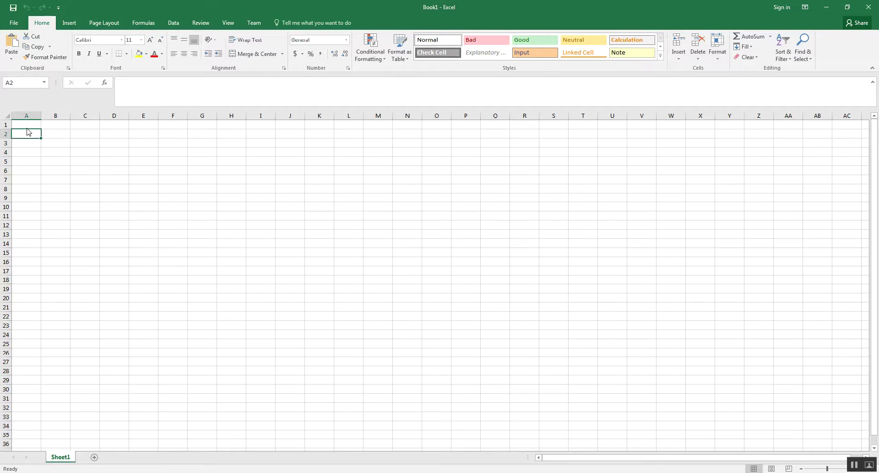
pyautogui.click(26, 123)
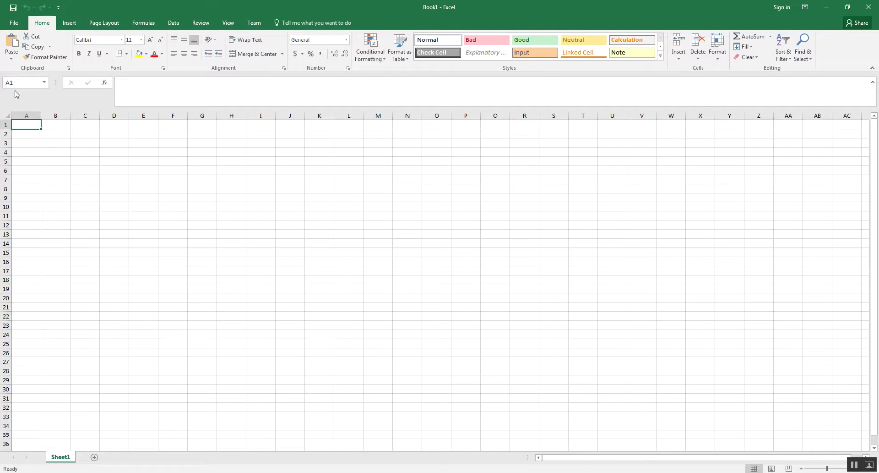
# Select column A, row 1 and column B in turn, followed by the single cells B12 and I9.
pyautogui.click(27, 116)
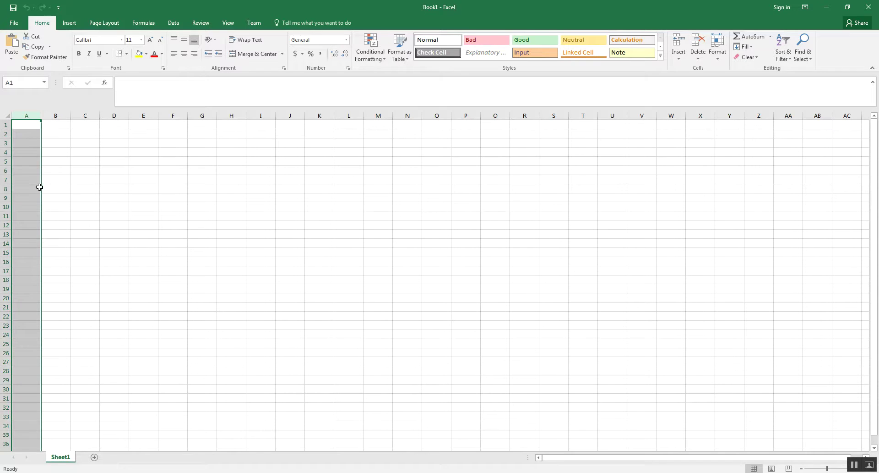
pyautogui.click(4, 122)
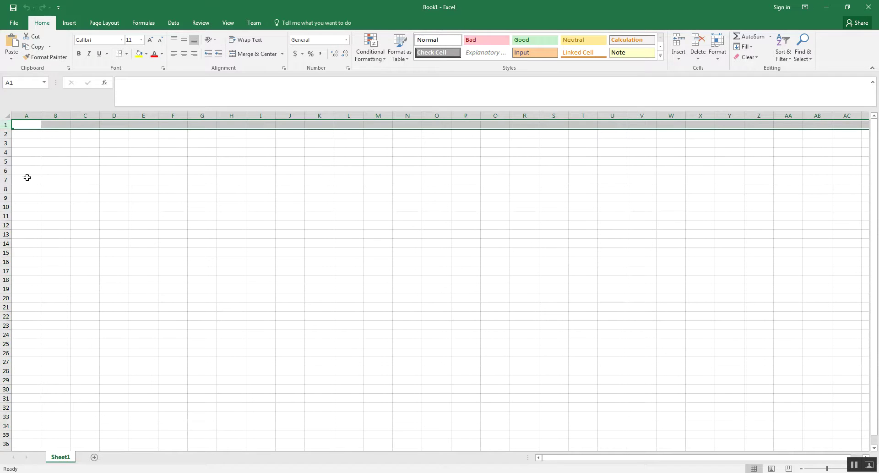
pyautogui.click(56, 115)
pyautogui.click(56, 224)
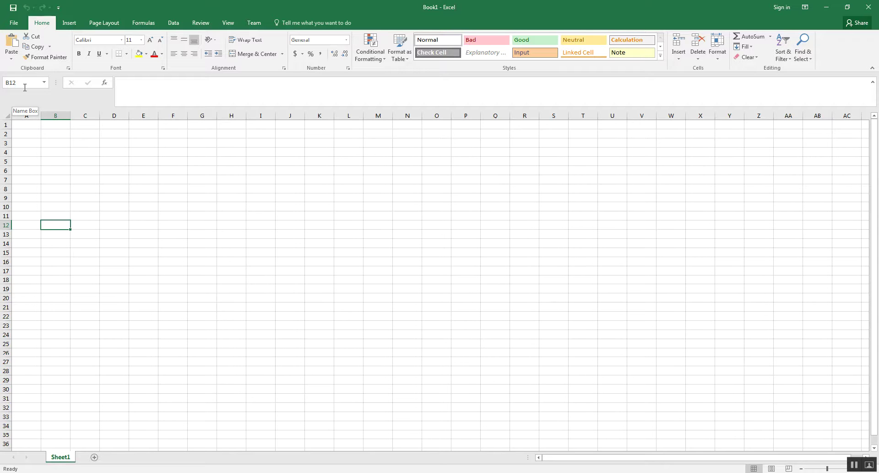
pyautogui.click(259, 200)
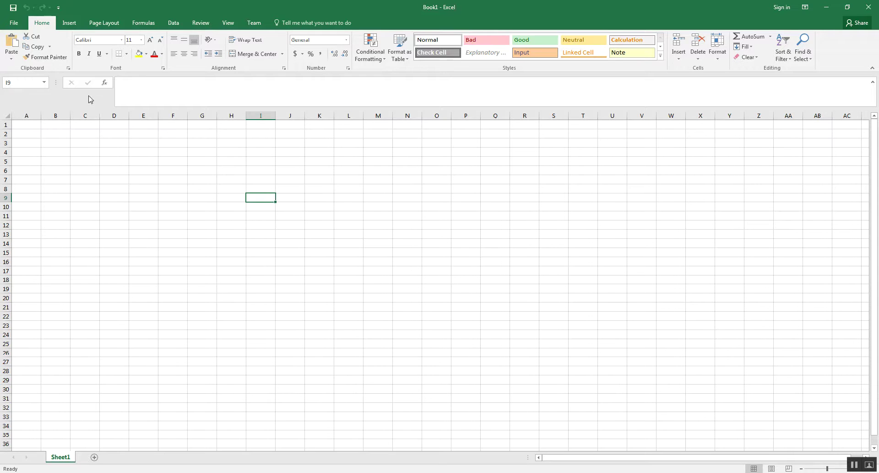
# Enter the text "This is the title" in cell A1.
pyautogui.click(28, 126)
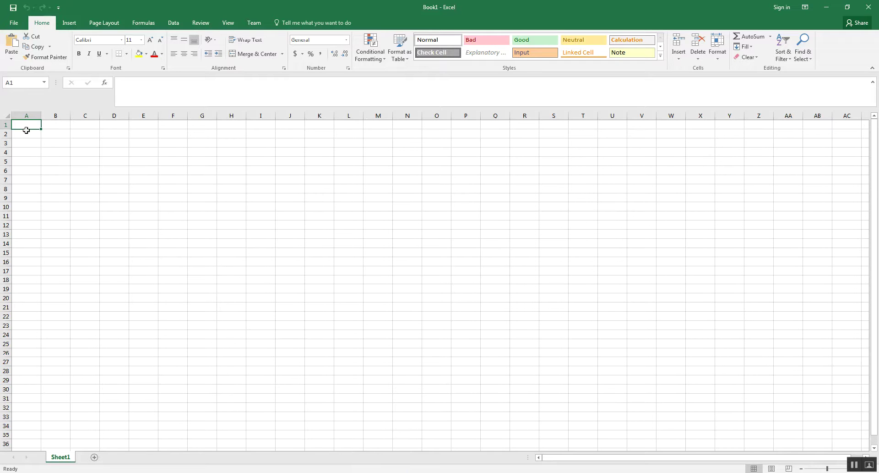
pyautogui.click(36, 142)
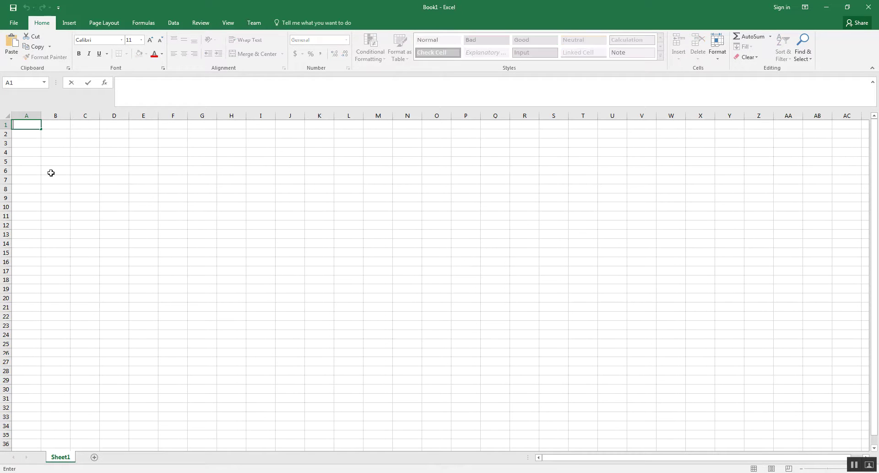
pyautogui.click(33, 124)
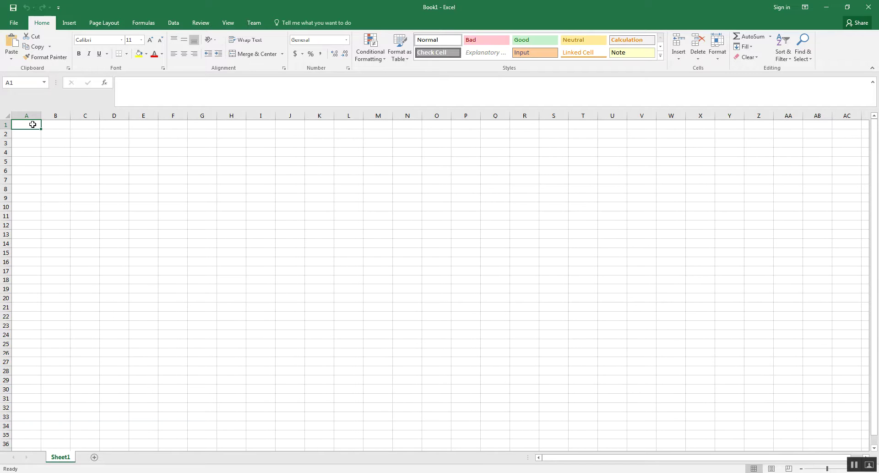
pyautogui.write('This is the title')
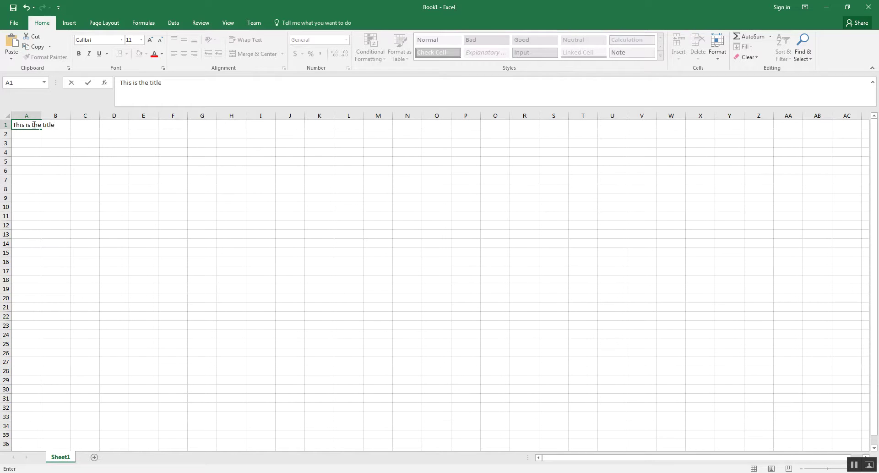
pyautogui.press('Return')
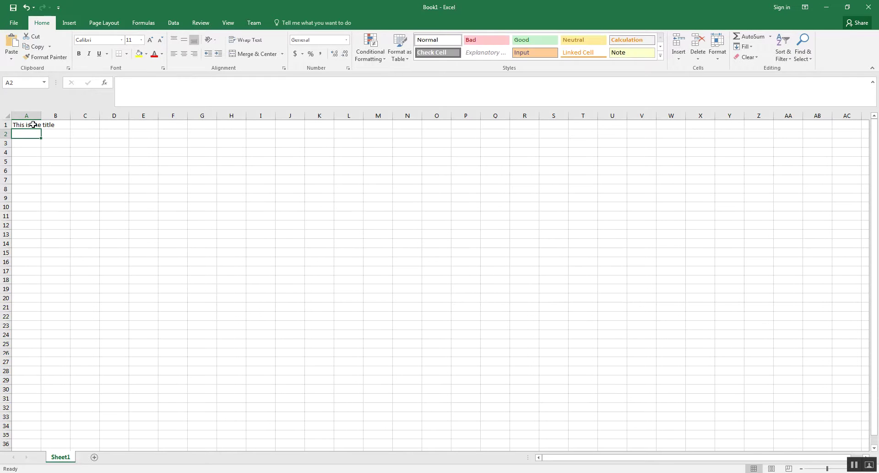
# Enter the text "This is the Subtitle yo" in cell A2, below the title.
pyautogui.write('This is the titlethe Sub tit')
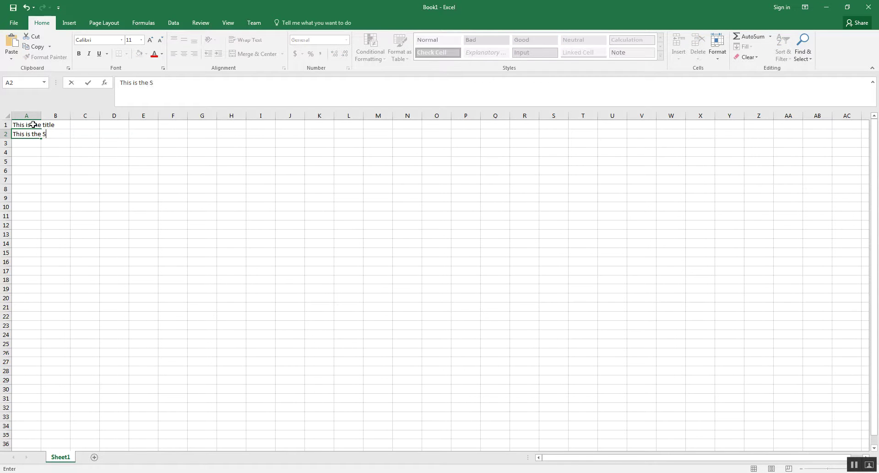
pyautogui.press('BackSpace')
pyautogui.press('BackSpace')
pyautogui.press('BackSpace')
pyautogui.press('BackSpace')
pyautogui.write('title yo')
pyautogui.press('Return')
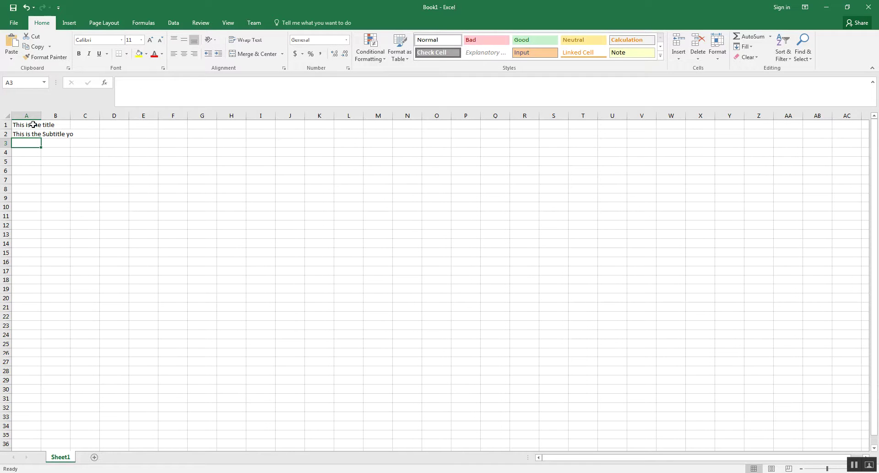
# Inspect the contents of cells A1, A2 and B1 to see which cells hold the overflowing title and subtitle text.
pyautogui.click(25, 127)
pyautogui.click(25, 133)
pyautogui.click(31, 124)
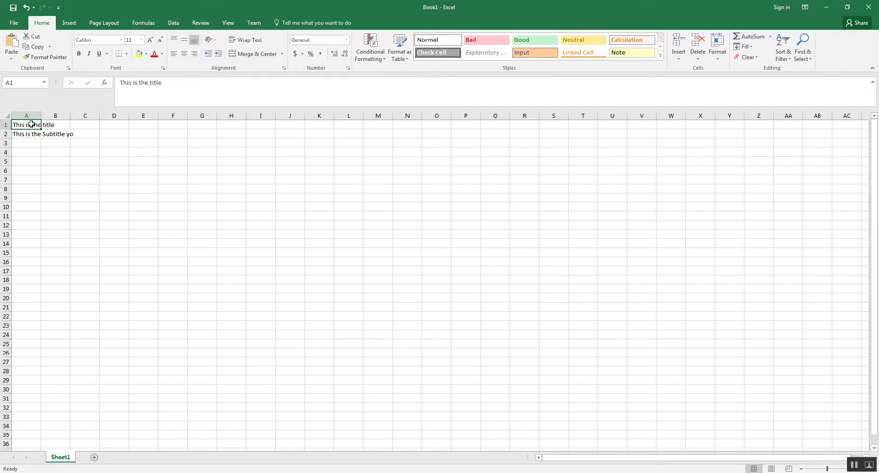
pyautogui.click(56, 125)
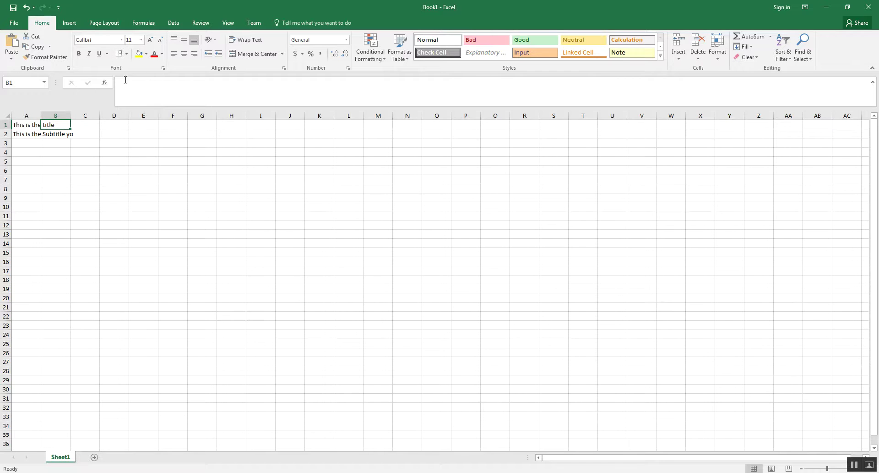
pyautogui.doubleClick(60, 126)
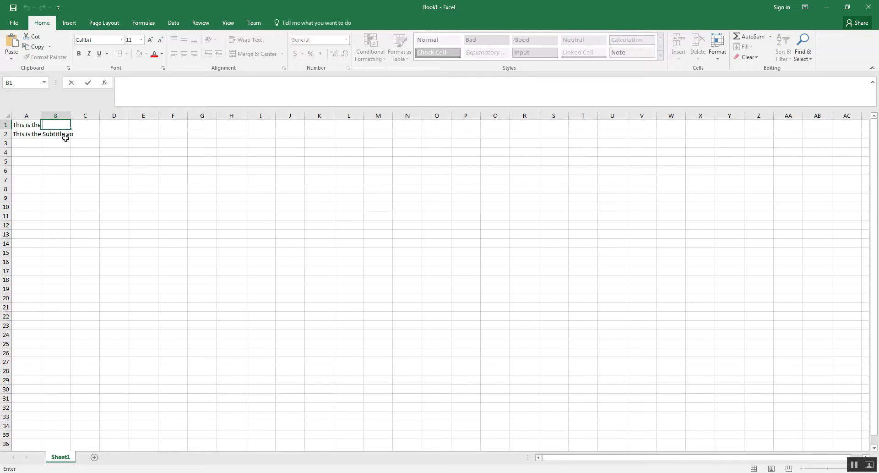
pyautogui.click(27, 125)
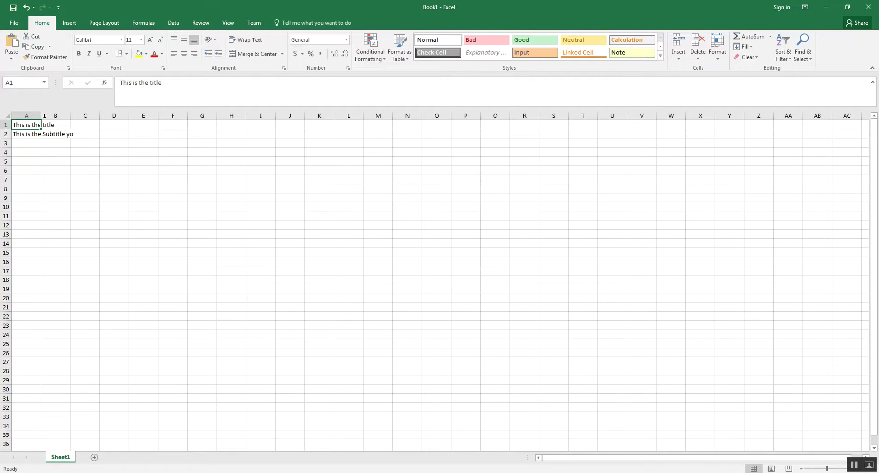
pyautogui.click(26, 136)
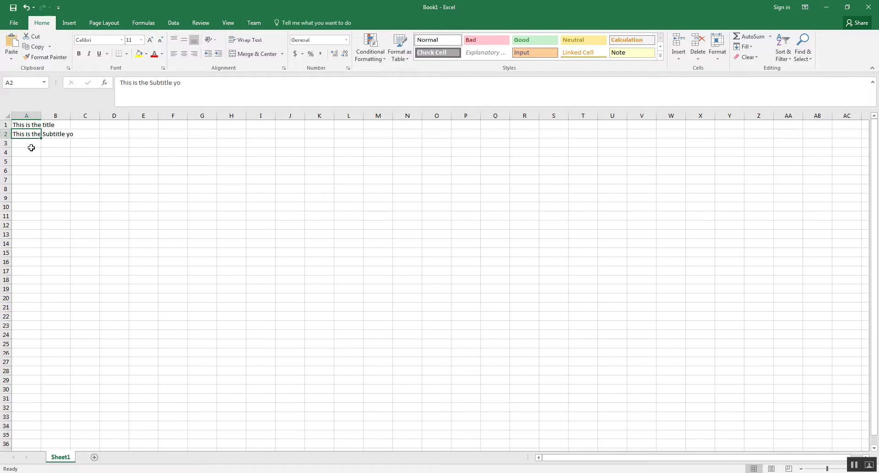
pyautogui.click(27, 125)
pyautogui.doubleClick(26, 125)
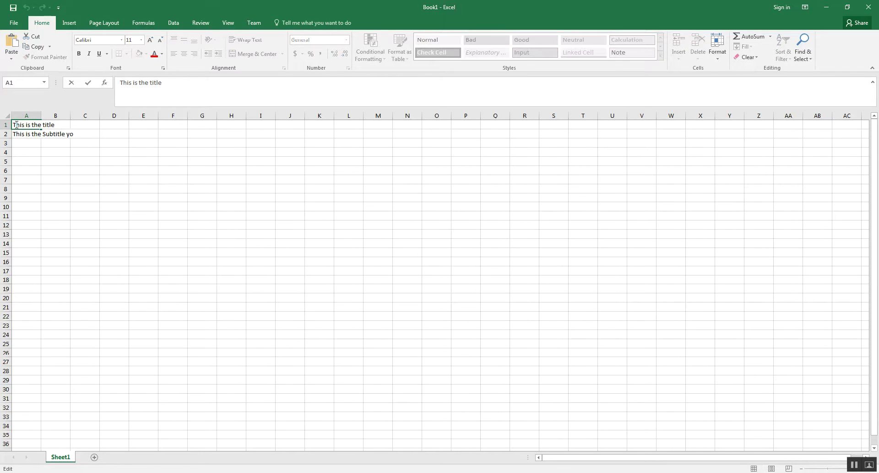
pyautogui.click(25, 151)
pyautogui.click(27, 128)
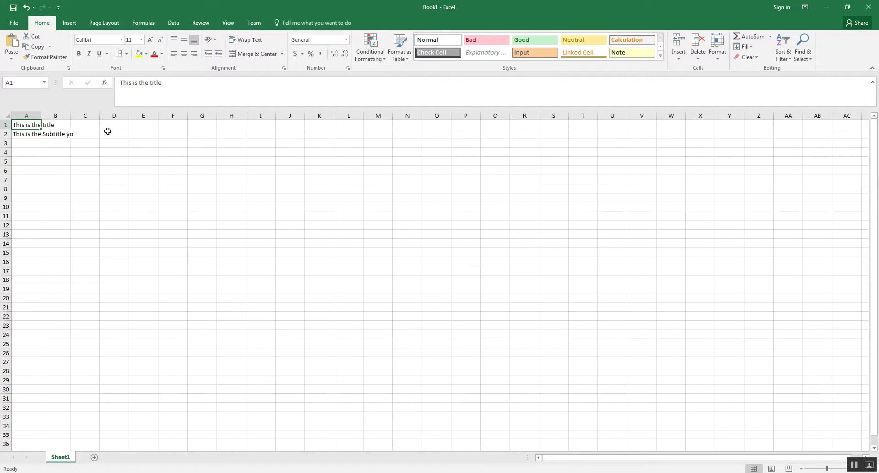
pyautogui.click(58, 123)
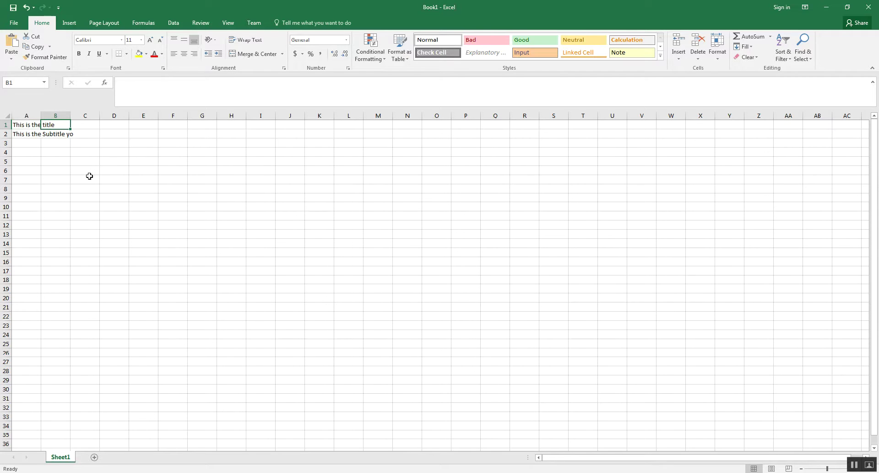
# Enter 0 in cell B2 beside the subtitle, and clear that cell again.
pyautogui.click(56, 135)
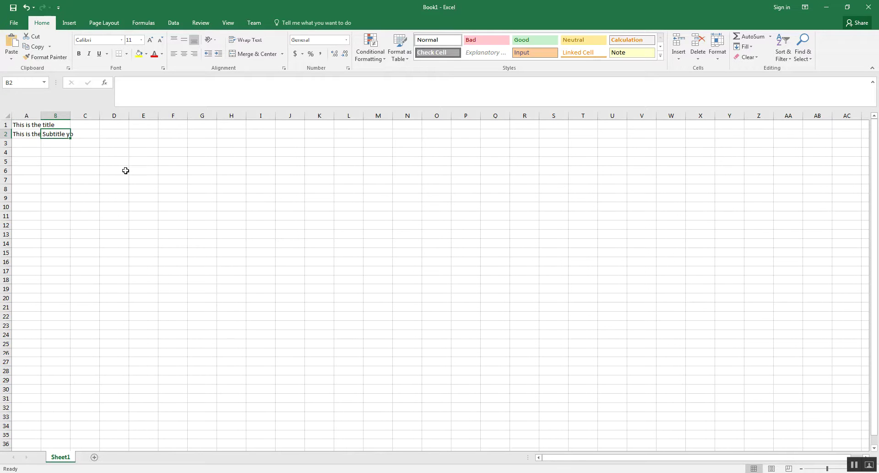
pyautogui.write('0')
pyautogui.press('Return')
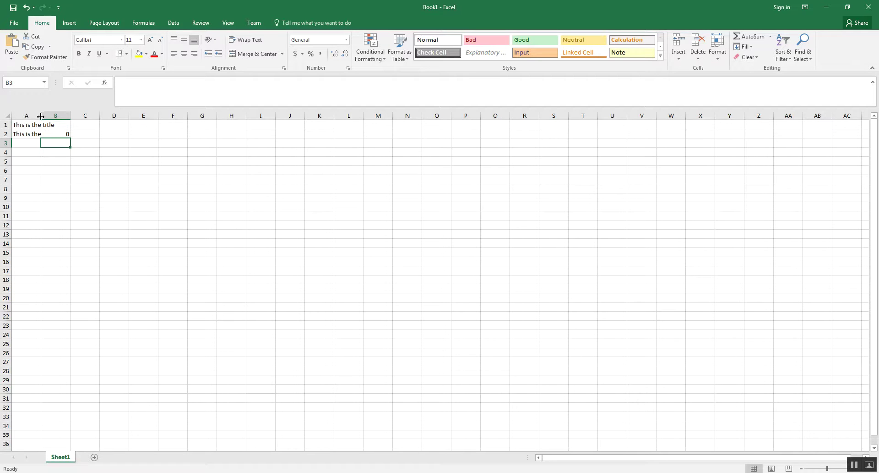
pyautogui.moveTo(42, 113)
pyautogui.mouseDown()
pyautogui.moveTo(80, 112)
pyautogui.moveTo(41, 113)
pyautogui.mouseUp()
pyautogui.click(59, 133)
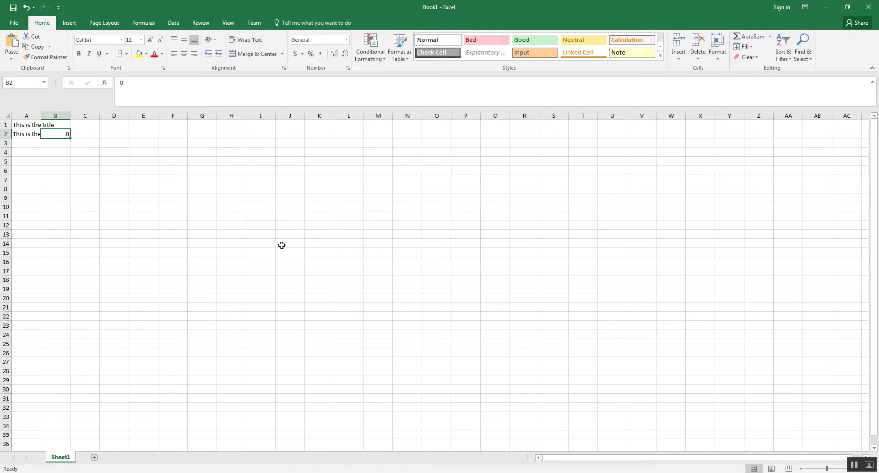
pyautogui.hotkey('ctrl', 'v')
pyautogui.moveTo(156, 198); pyautogui.dragTo(147, 188)
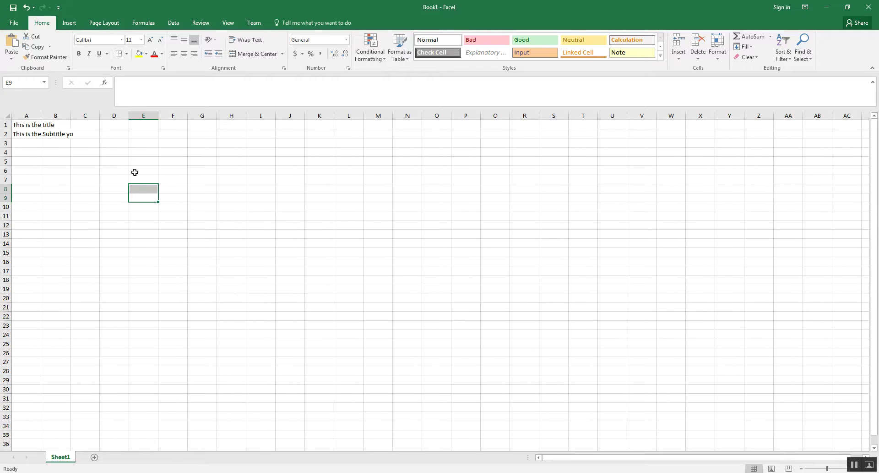
pyautogui.click(139, 180)
pyautogui.click(67, 151)
pyautogui.click(38, 152)
# Enter the column headings North, South and East in cells B4, C4 and D4.
pyautogui.click(51, 156)
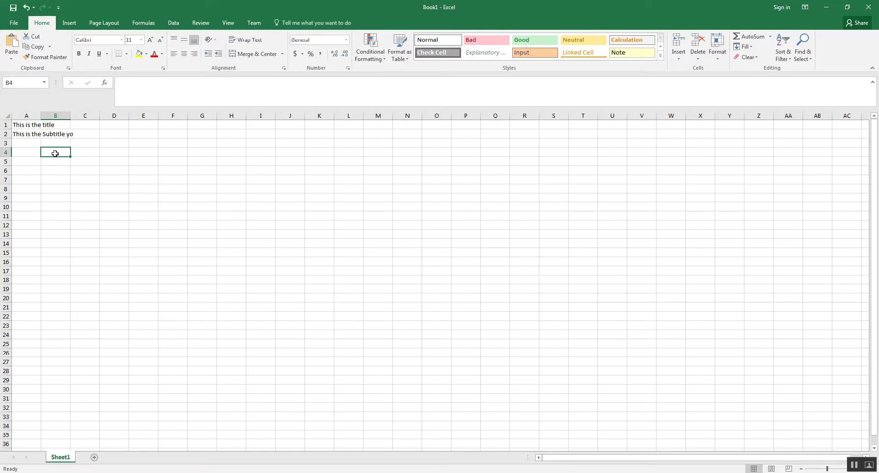
pyautogui.write('Northe')
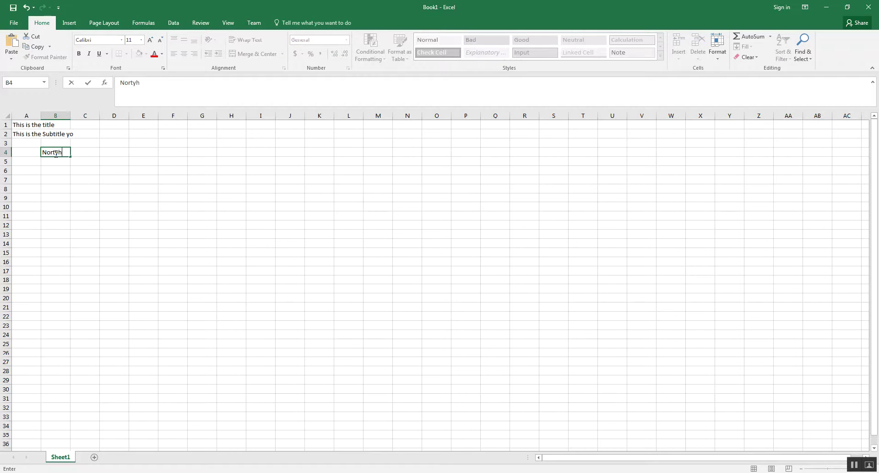
pyautogui.press('BackSpace')
pyautogui.press('BackSpace')
pyautogui.write('h')
pyautogui.press('Tab')
pyautogui.write('South')
pyautogui.press('Tab')
pyautogui.write('East')
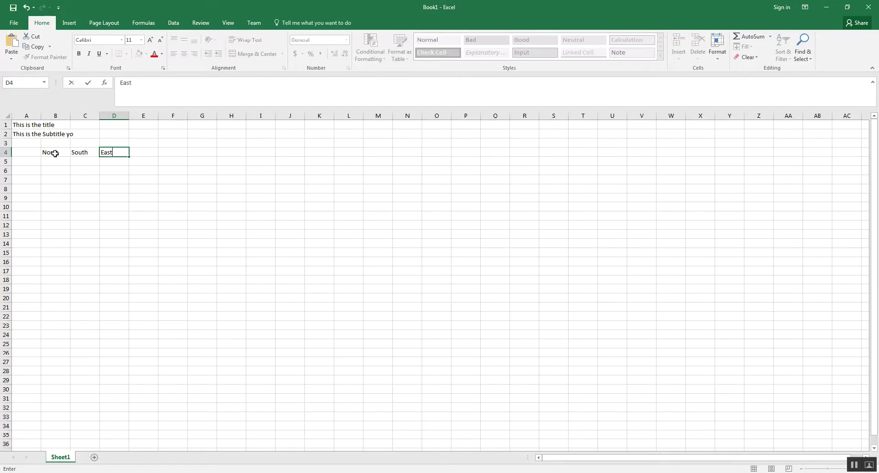
# Enter the column heading Total in cell E4, after East.
pyautogui.press('Tab')
pyautogui.write('TRot')
pyautogui.press('BackSpace')
pyautogui.press('BackSpace')
pyautogui.press('BackSpace')
pyautogui.press('BackSpace')
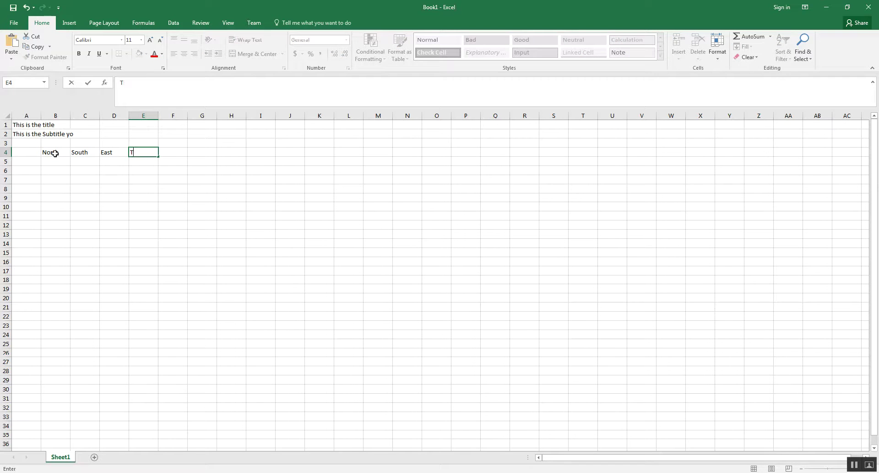
pyautogui.write('Total')
pyautogui.press('Return')
# Enter the row labels CitiVille, CityBurg and Total in cells A5 to A7.
pyautogui.press('Left')
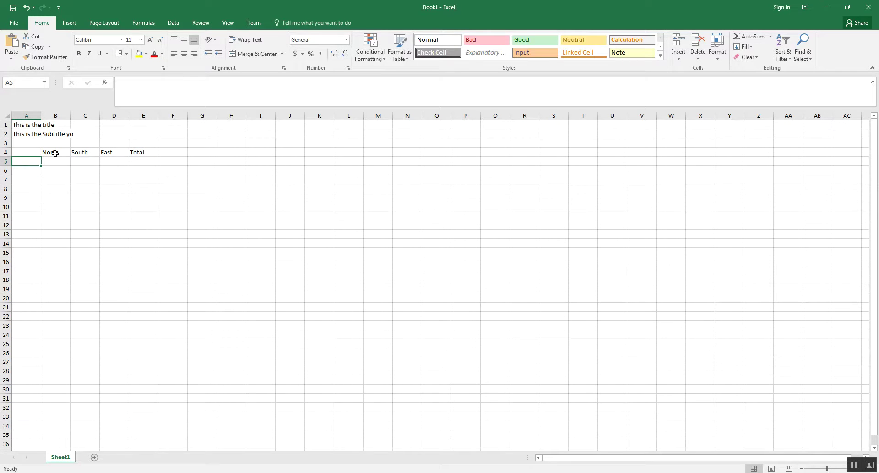
pyautogui.write('Ci')
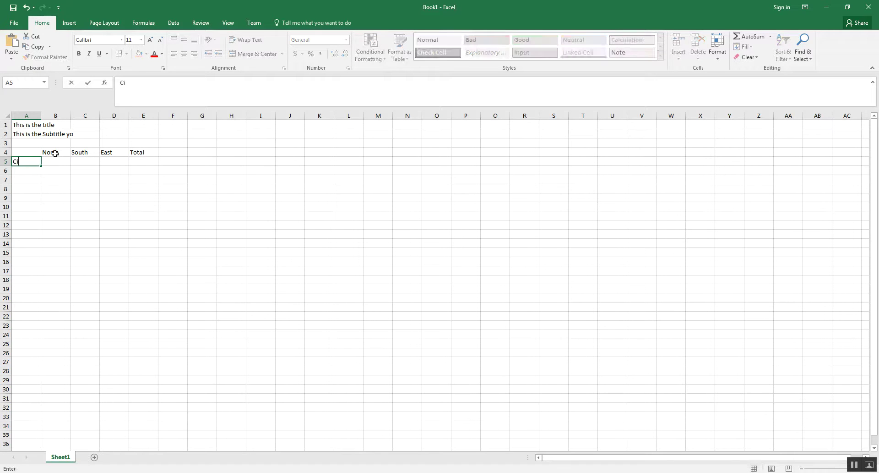
pyautogui.write('tiVille')
pyautogui.press('Return')
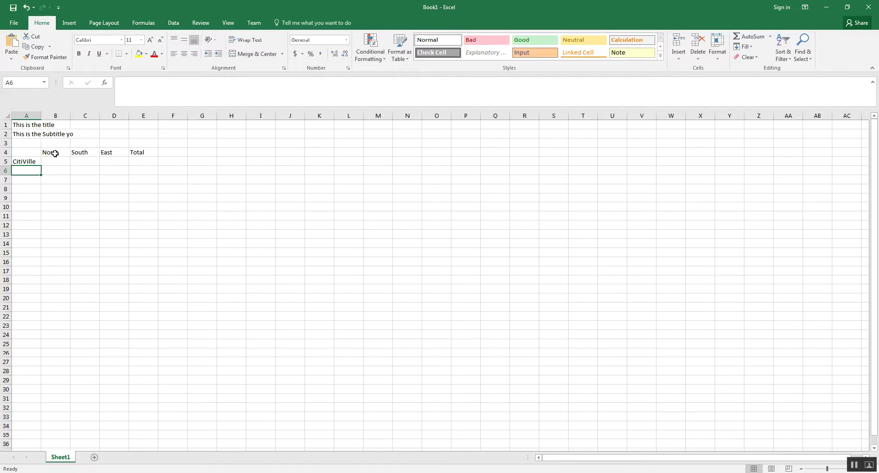
pyautogui.write('CityBurg')
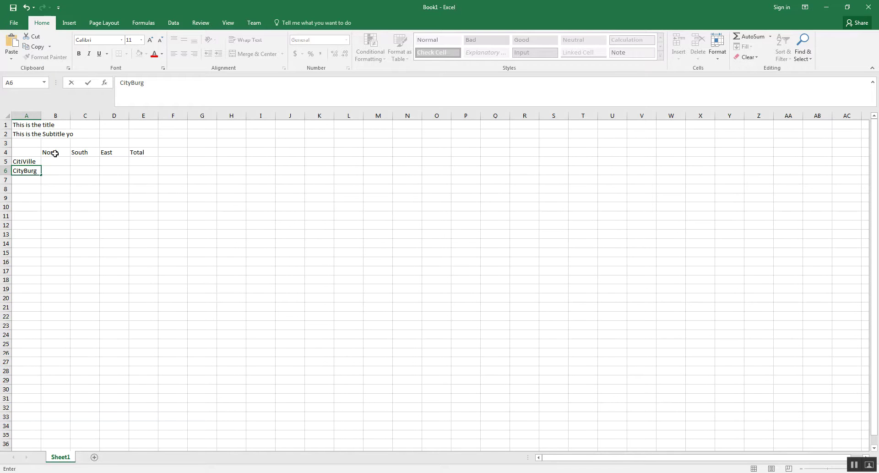
pyautogui.press('Return')
pyautogui.write('Total')
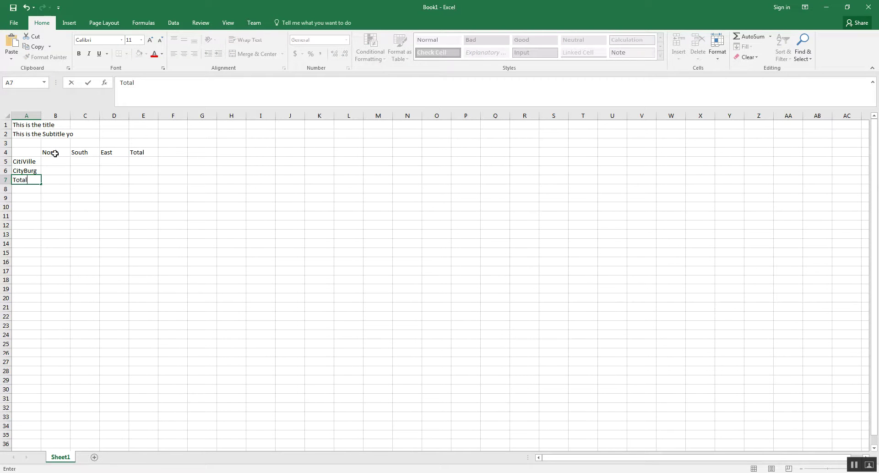
pyautogui.click(63, 160)
# Enter the North values 12.8 for CitiVille in B5 and 14.98765 for CityBurg in B6.
pyautogui.click(85, 160)
pyautogui.click(110, 161)
pyautogui.click(49, 162)
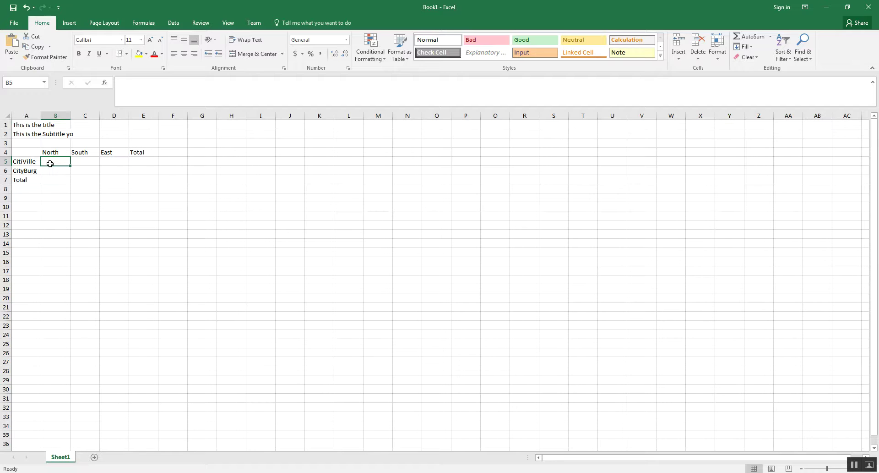
pyautogui.write('12')
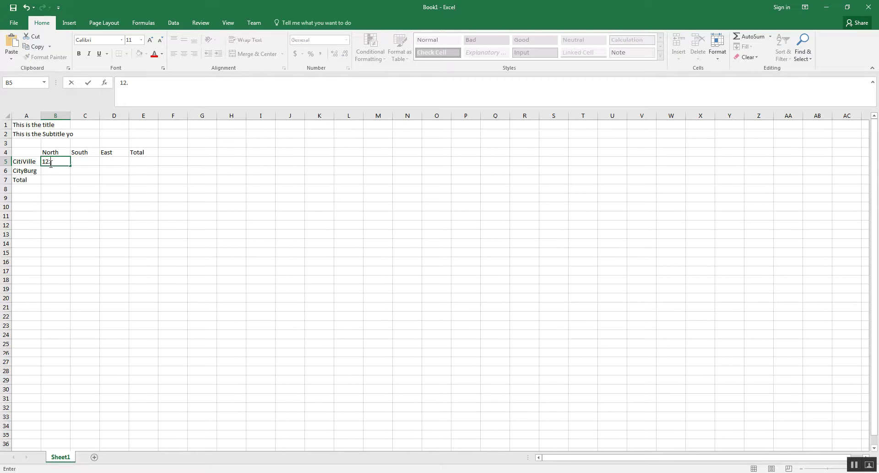
pyautogui.write('.8')
pyautogui.press('Return')
pyautogui.write('1')
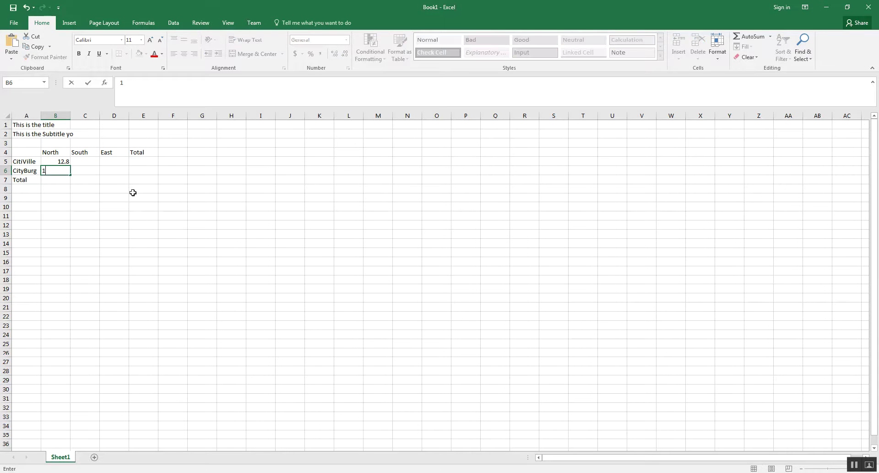
pyautogui.write('4.98765')
pyautogui.press('Return')
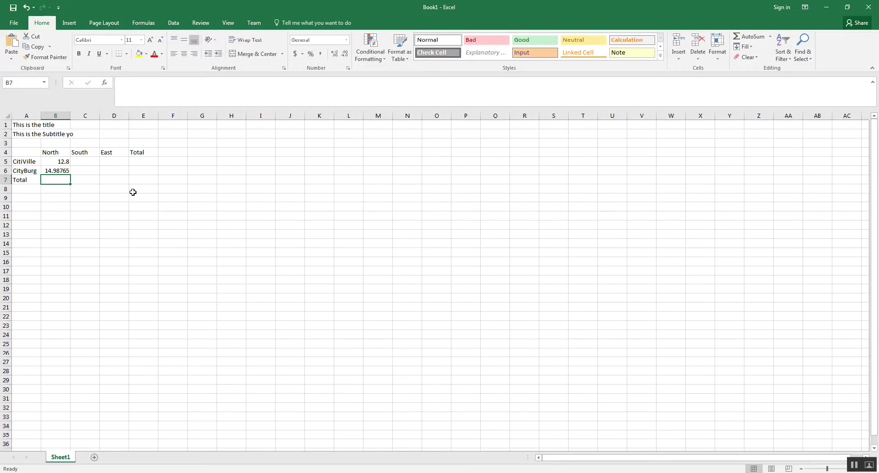
# Enter the South values 9 for CitiVille in C5 and 8.091 for CityBurg in C6.
pyautogui.click(76, 162)
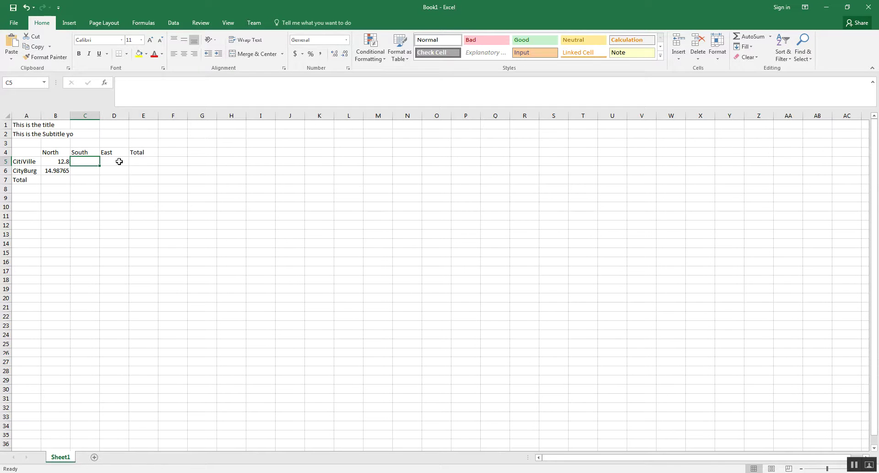
pyautogui.write('9')
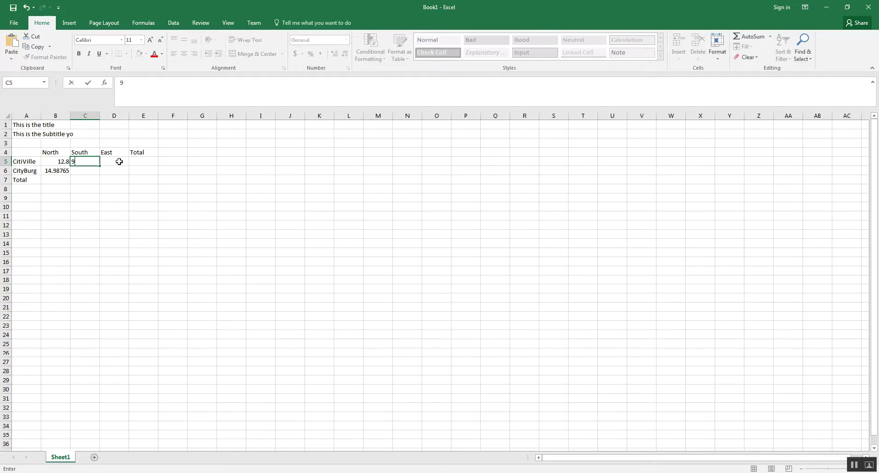
pyautogui.press('Return')
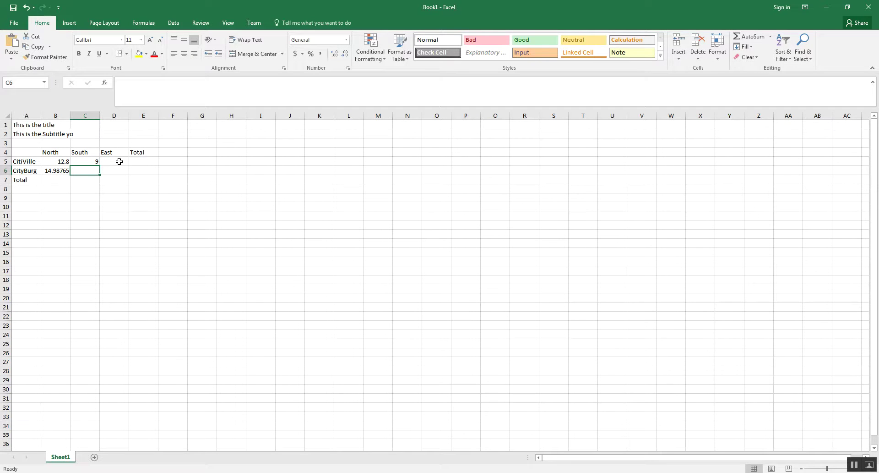
pyautogui.write('8')
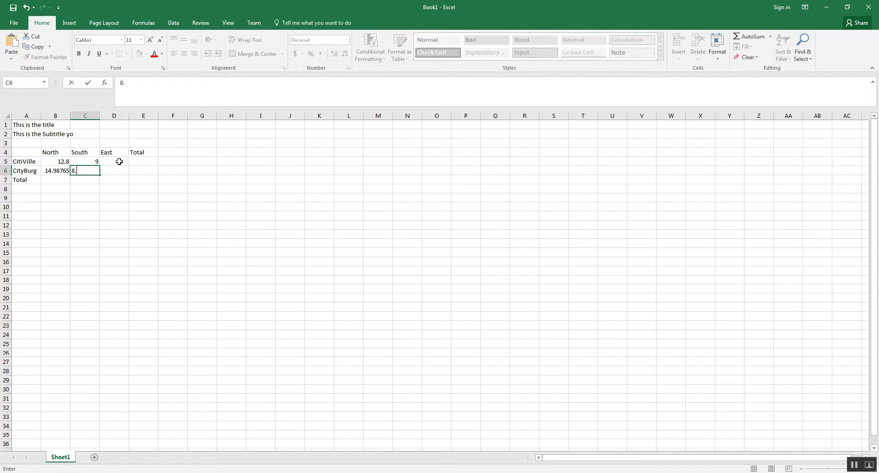
pyautogui.write('.091')
pyautogui.press('Return')
# Enter the East values 7.89777 for CitiVille in D5 and 8.99999999999999 for CityBurg in D6.
pyautogui.press('Right')
pyautogui.press('Up')
pyautogui.press('Up')
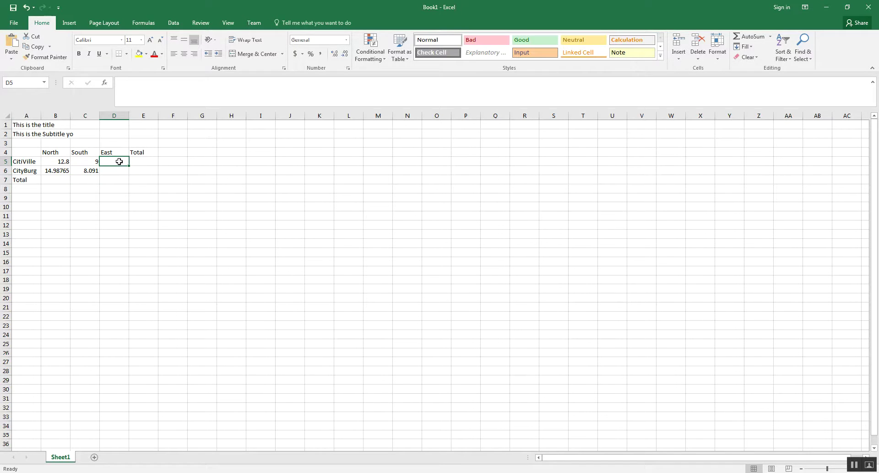
pyautogui.write('7')
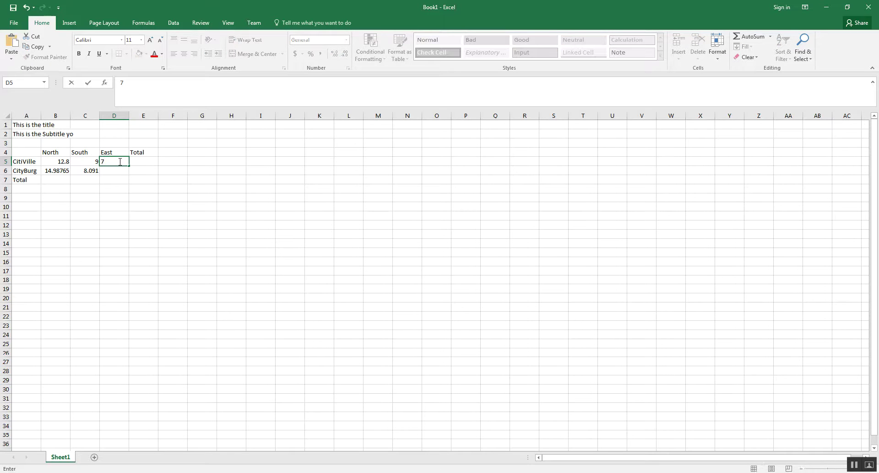
pyautogui.write('.89777')
pyautogui.press('Return')
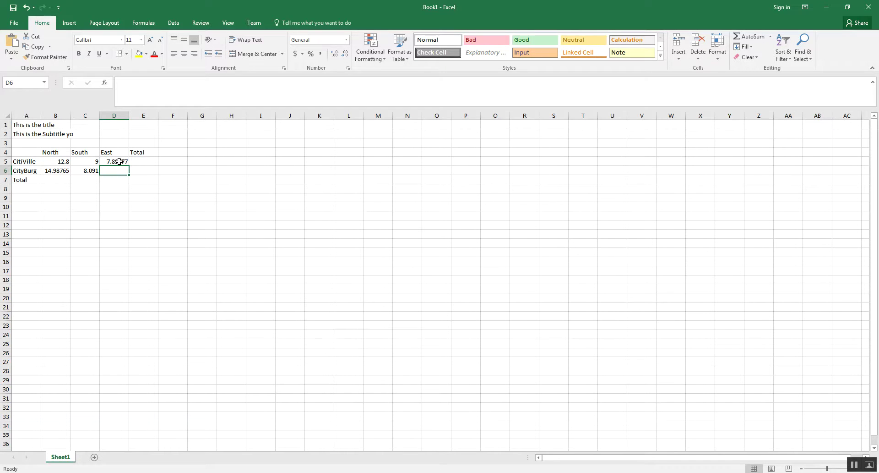
pyautogui.write('8.99999999999999')
pyautogui.press('Return')
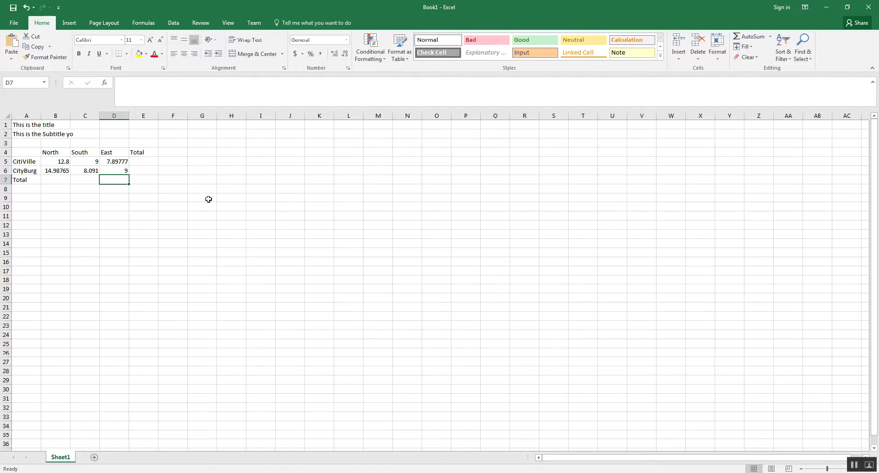
# Compare the displayed numbers in the North, South and East columns with the full values stored in their cells.
pyautogui.click(61, 160)
pyautogui.click(62, 170)
pyautogui.click(62, 162)
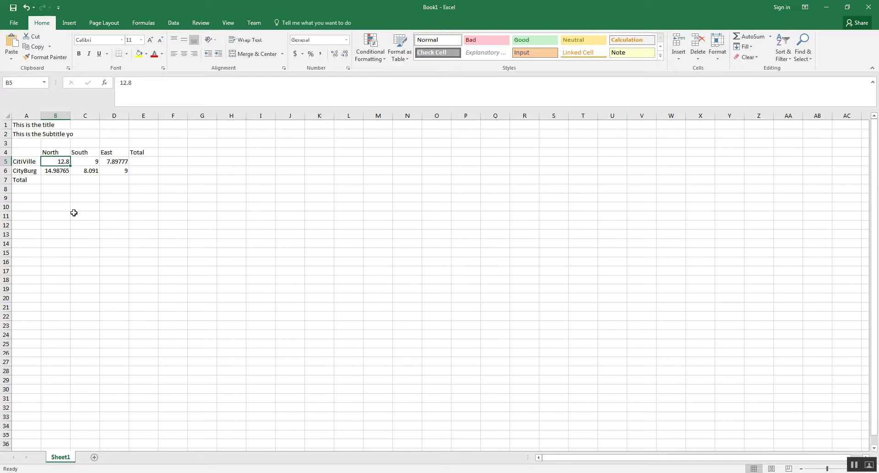
pyautogui.click(63, 171)
pyautogui.click(80, 161)
pyautogui.click(87, 170)
pyautogui.click(63, 162)
pyautogui.click(54, 170)
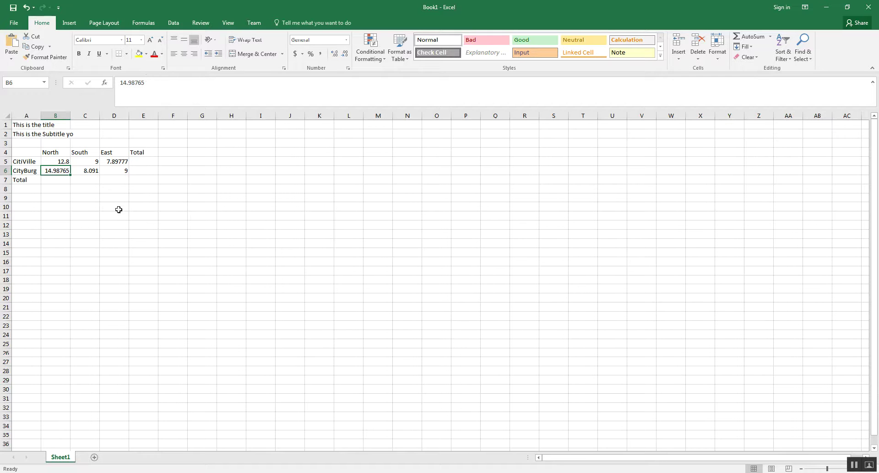
pyautogui.click(84, 159)
pyautogui.click(88, 170)
pyautogui.click(118, 160)
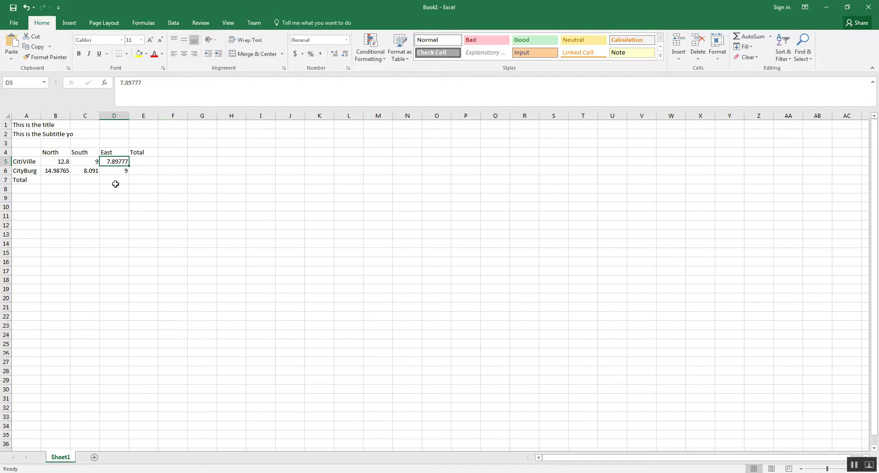
pyautogui.click(114, 170)
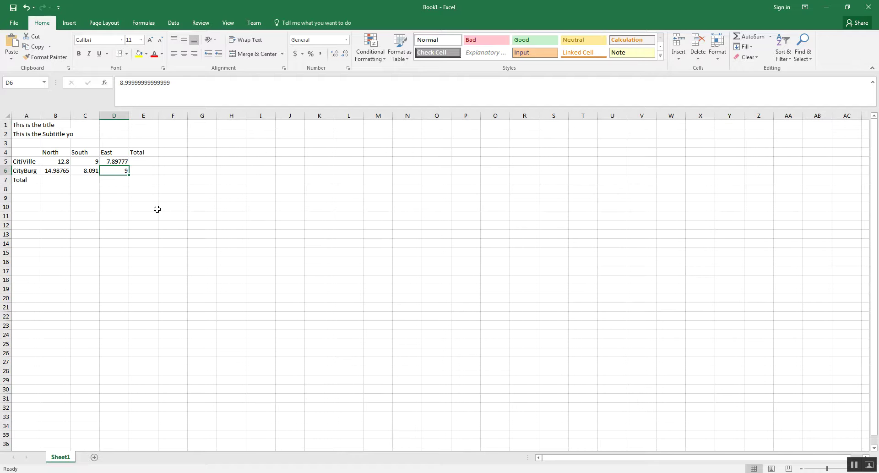
pyautogui.click(145, 171)
pyautogui.click(122, 171)
# Narrow the East column and change the CitiVille value in D5 to 122227.89777.
pyautogui.moveTo(128, 116)
pyautogui.mouseDown()
pyautogui.moveTo(105, 115)
pyautogui.moveTo(153, 124)
pyautogui.moveTo(114, 116)
pyautogui.mouseUp()
pyautogui.click(151, 124)
pyautogui.doubleClick(108, 162)
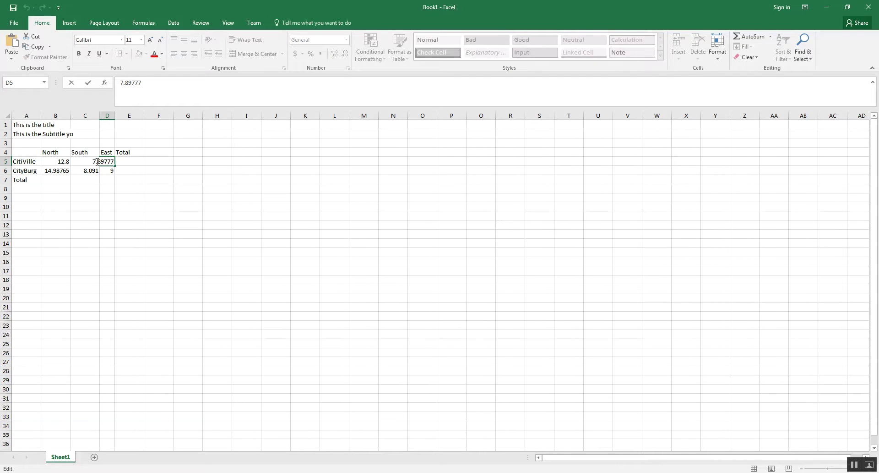
pyautogui.write('12222')
pyautogui.press('Return')
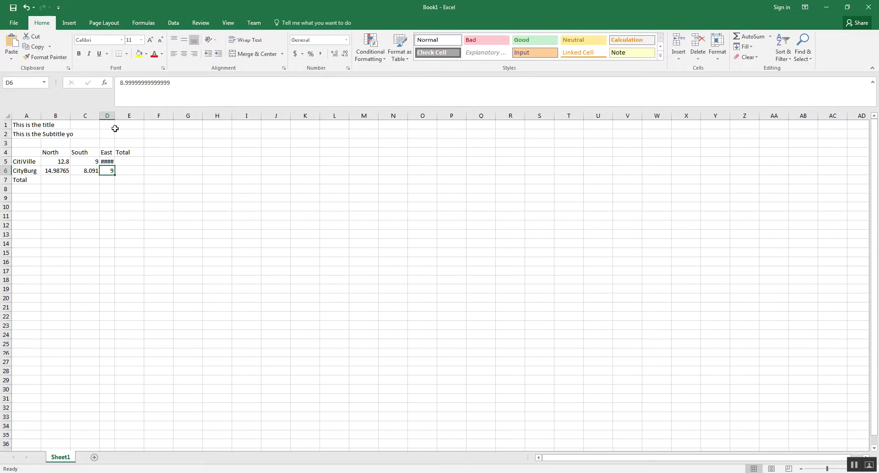
pyautogui.moveTo(114, 116)
pyautogui.mouseDown()
pyautogui.moveTo(142, 115)
pyautogui.moveTo(115, 114)
pyautogui.mouseUp()
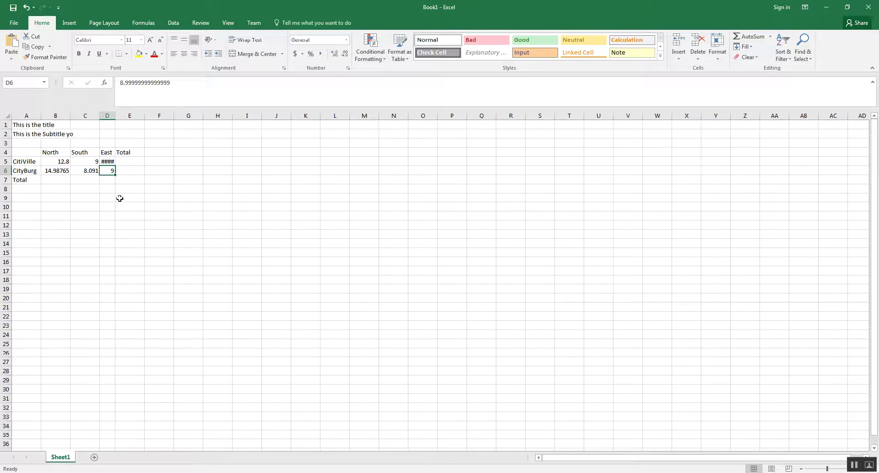
pyautogui.press('Up')
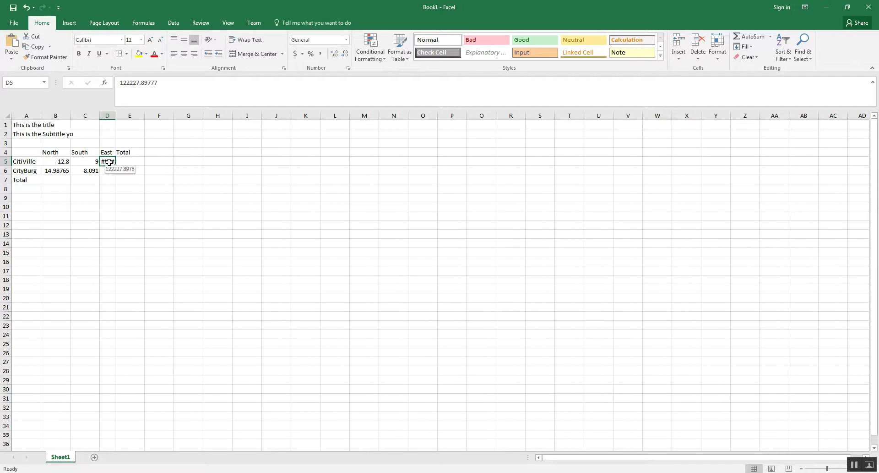
# Enter the word "octothorp" in cell E7 and erase it again.
pyautogui.click(126, 181)
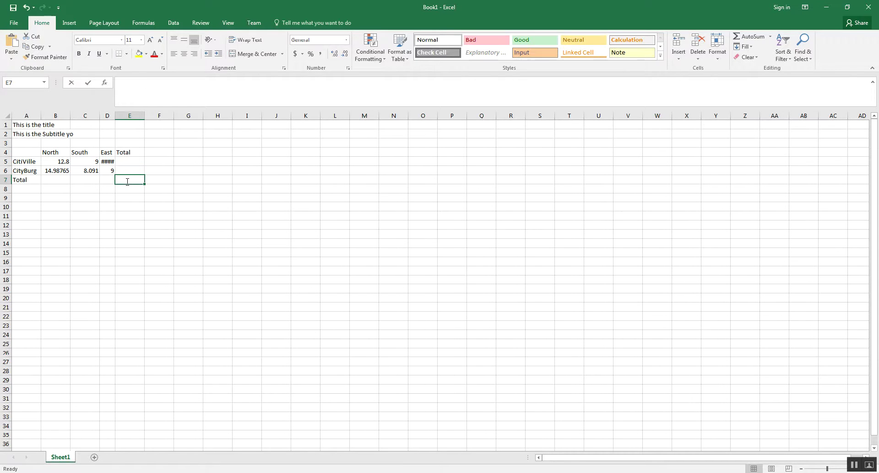
pyautogui.write('octothorp')
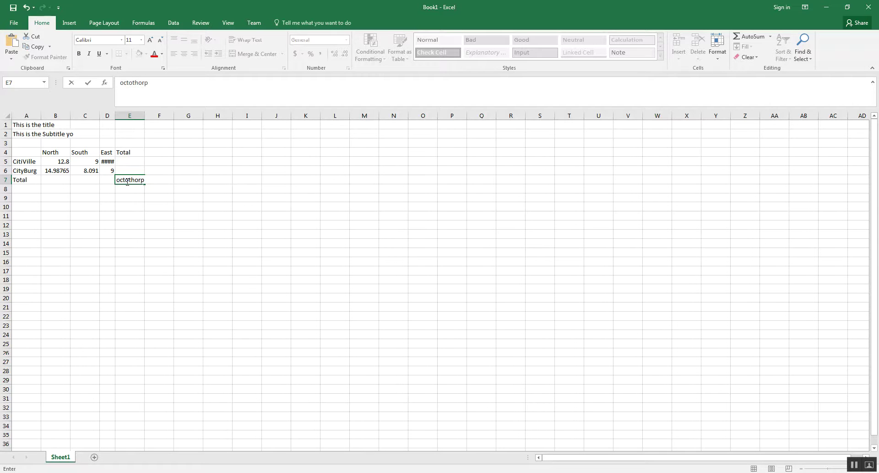
pyautogui.press('BackSpace')
pyautogui.press('BackSpace')
pyautogui.press('BackSpace')
pyautogui.press('BackSpace')
pyautogui.press('BackSpace')
pyautogui.press('BackSpace')
pyautogui.press('BackSpace')
# Widen the East column enough to display the number in D5, and check that cell's full value.
pyautogui.press('Left')
pyautogui.press('Up')
pyautogui.press('Up')
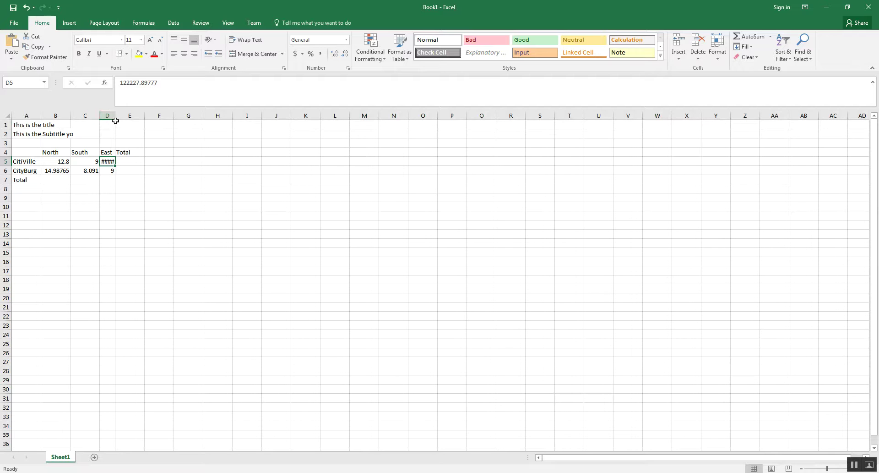
pyautogui.moveTo(115, 115)
pyautogui.mouseDown()
pyautogui.moveTo(139, 114)
pyautogui.moveTo(130, 113)
pyautogui.mouseUp()
pyautogui.doubleClick(105, 163)
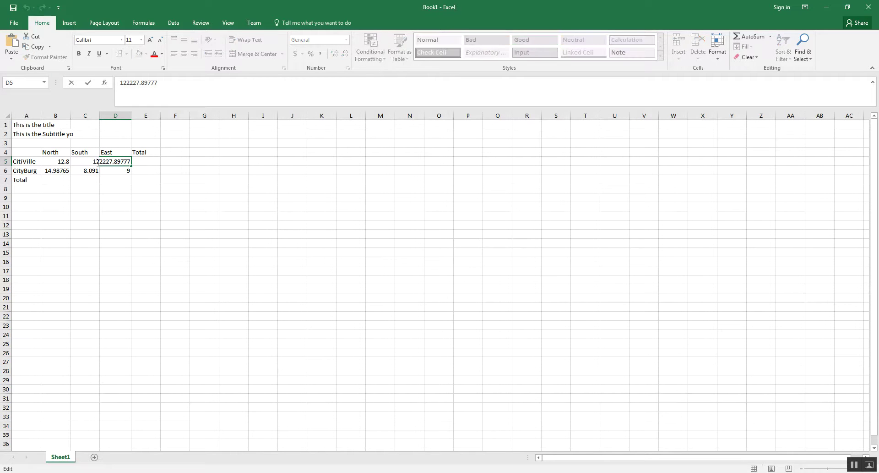
pyautogui.click(122, 179)
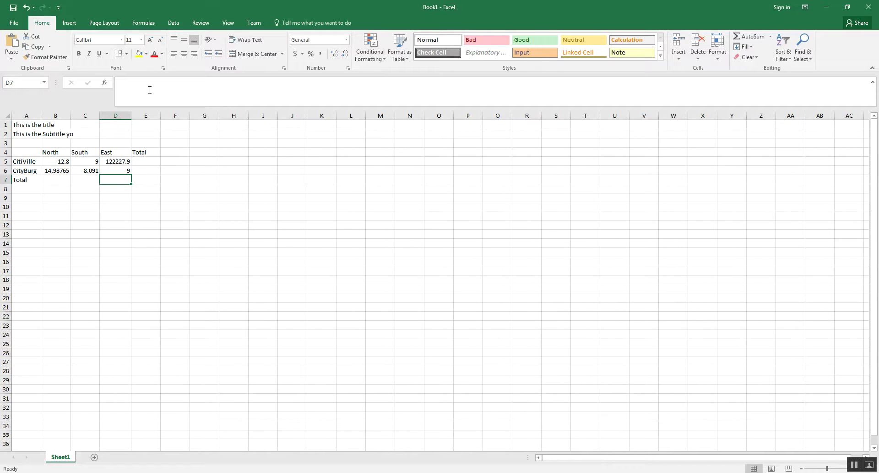
# Undo the recent East column width changes and the edit to the CitiVille value in D5.
pyautogui.click(29, 13)
pyautogui.click(29, 13)
pyautogui.click(28, 13)
pyautogui.click(29, 13)
pyautogui.click(29, 13)
pyautogui.click(29, 13)
pyautogui.click(29, 12)
pyautogui.click(28, 13)
pyautogui.click(28, 12)
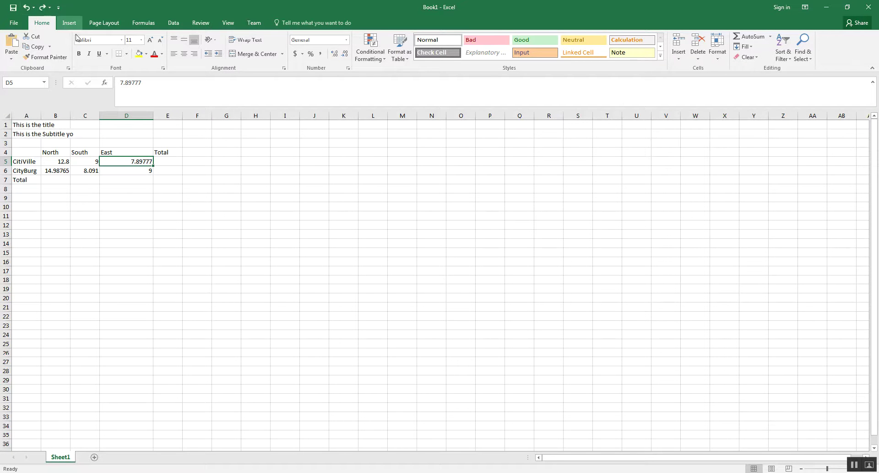
# Narrow the East column so its numbers just fit, and check the full values stored in D6 and D5.
pyautogui.moveTo(154, 115); pyautogui.dragTo(128, 116)
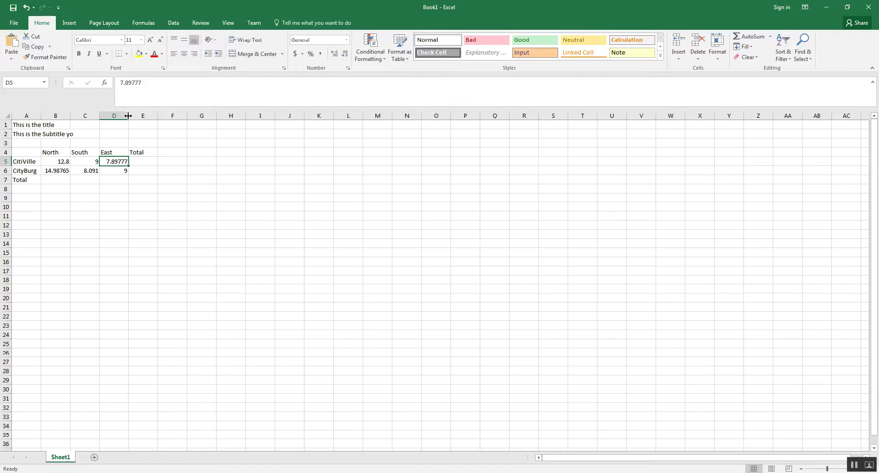
pyautogui.click(108, 167)
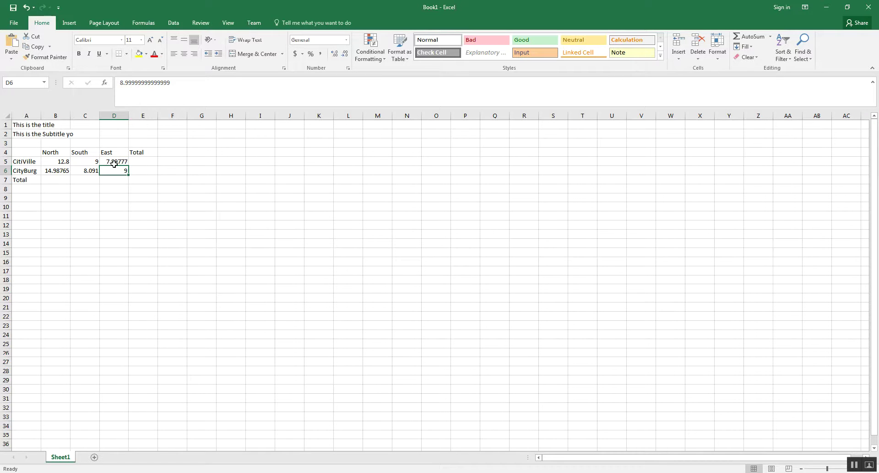
pyautogui.click(118, 163)
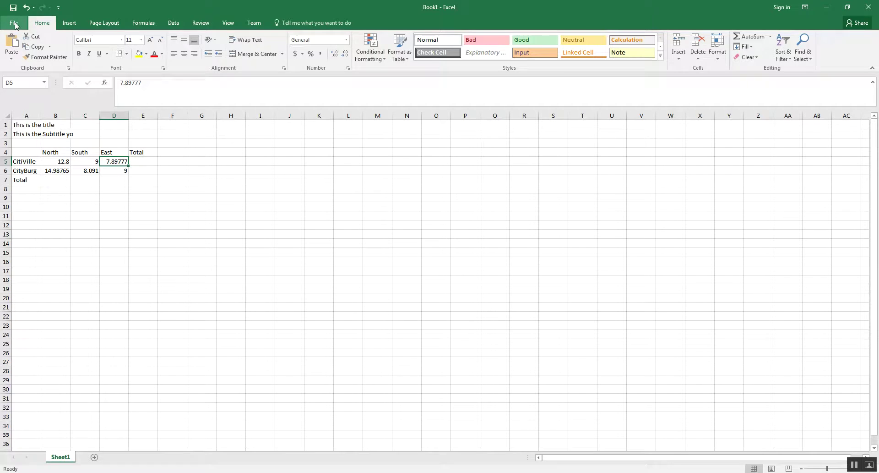
# Examine the workbook's Info page and the fill color and text orientation options for the cells.
pyautogui.click(15, 24)
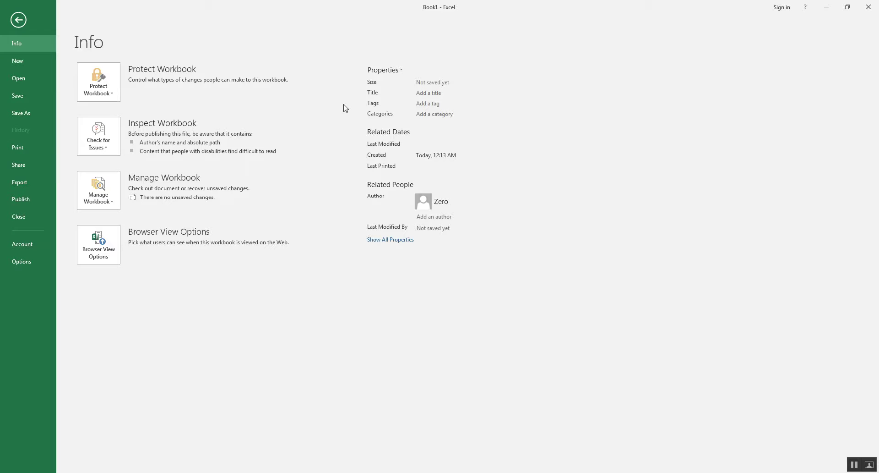
pyautogui.click(19, 21)
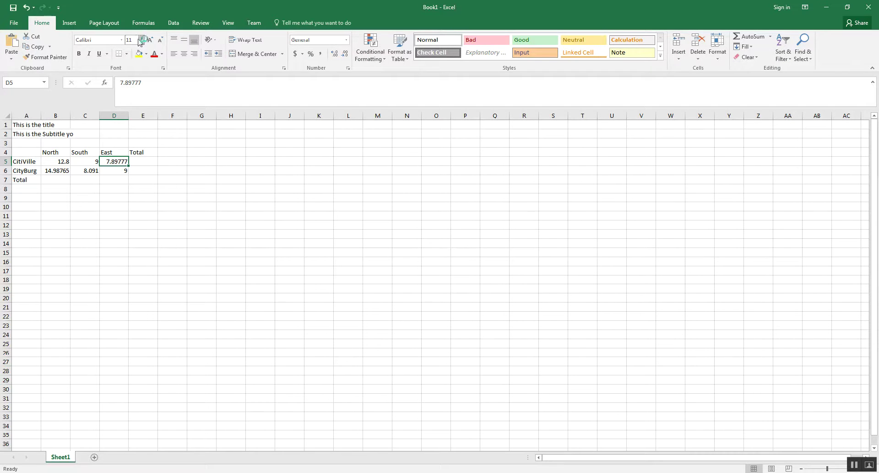
pyautogui.click(147, 54)
pyautogui.click(147, 54)
pyautogui.click(147, 55)
pyautogui.click(147, 55)
pyautogui.click(212, 40)
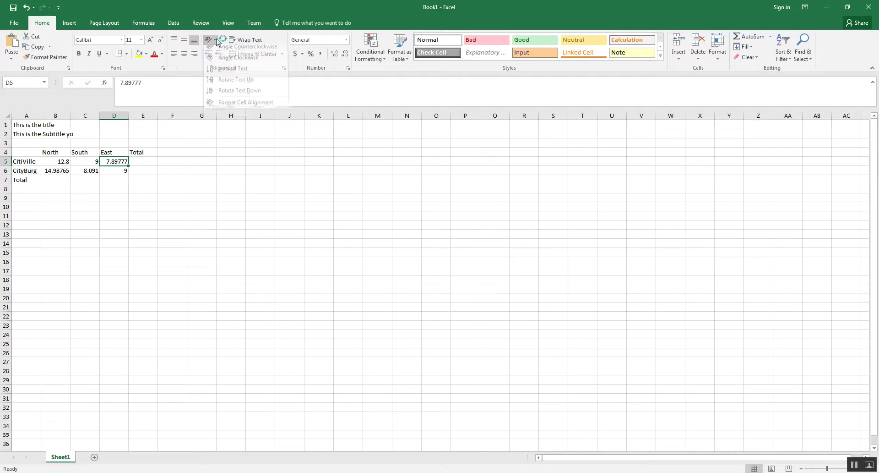
pyautogui.click(234, 154)
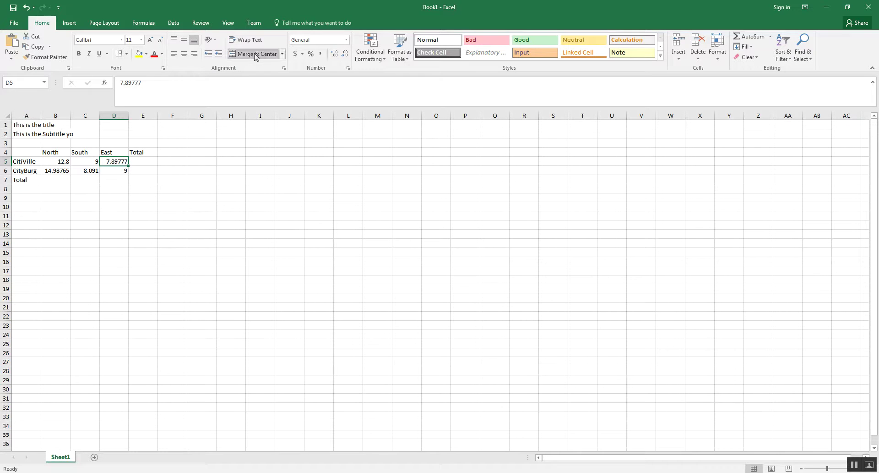
# Select the title range A1:E1 and compare it with selecting only cell A1.
pyautogui.moveTo(17, 124); pyautogui.dragTo(157, 124)
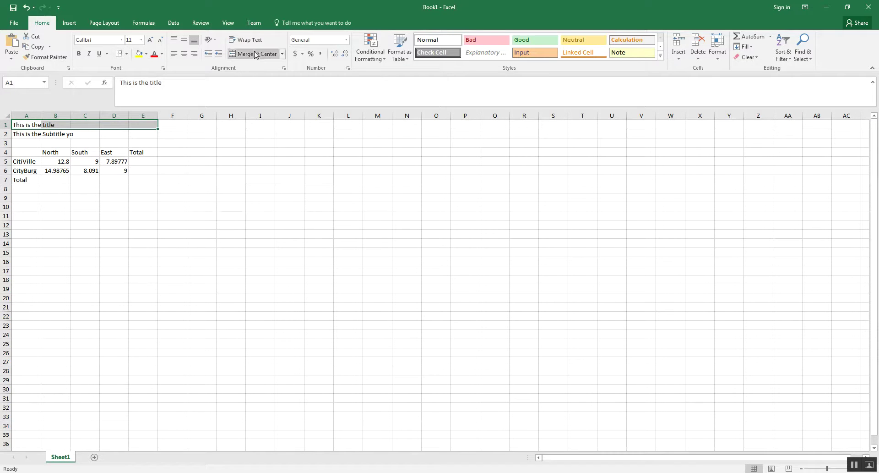
pyautogui.click(90, 151)
pyautogui.click(21, 124)
pyautogui.moveTo(26, 123); pyautogui.dragTo(151, 124)
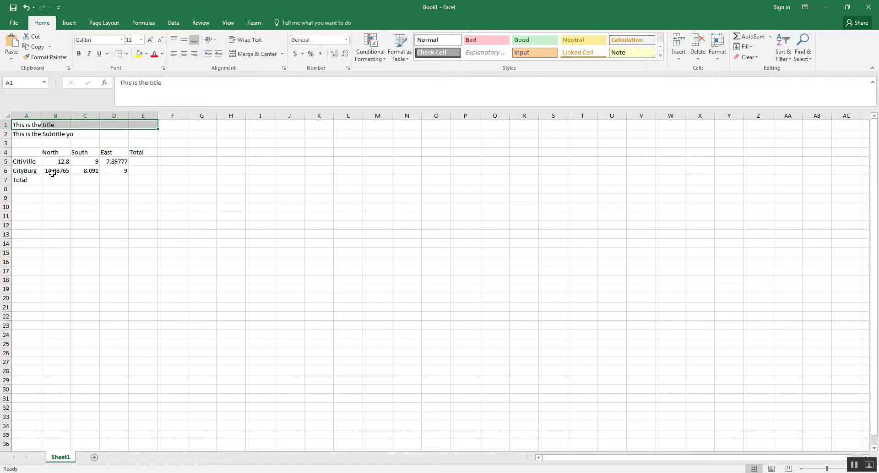
pyautogui.click(30, 126)
pyautogui.click(42, 157)
pyautogui.click(27, 125)
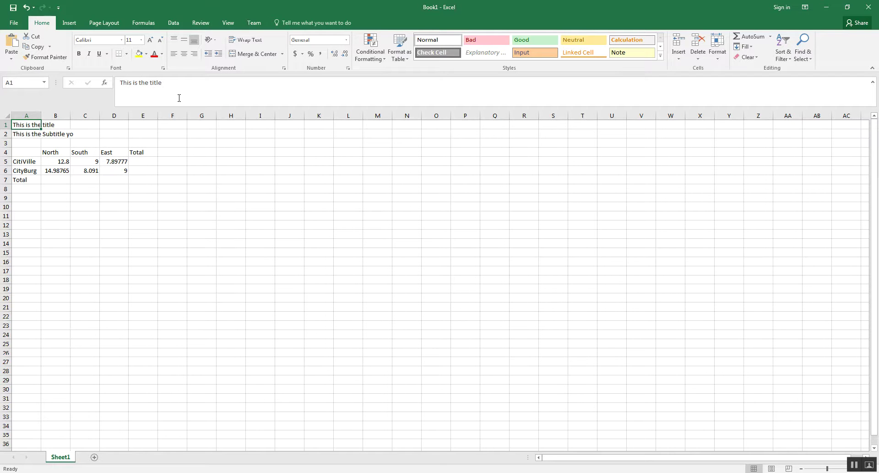
# Open the title text in A1 for editing, select all of it, and leave the edit.
pyautogui.doubleClick(20, 127)
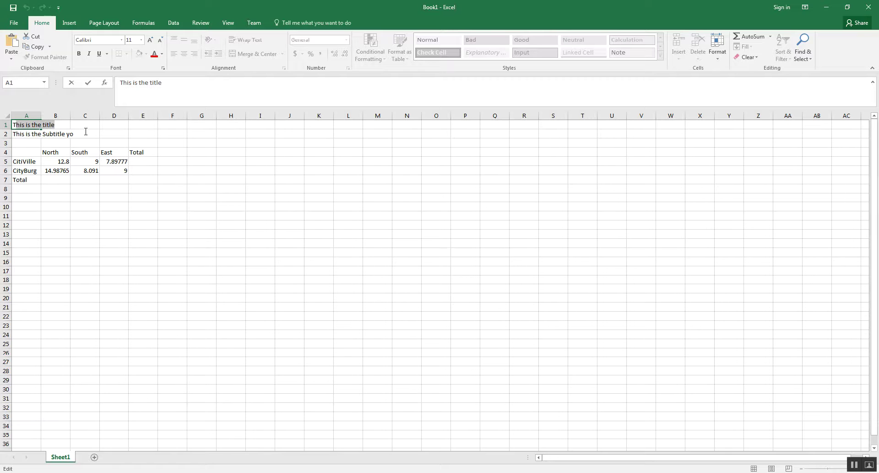
pyautogui.moveTo(14, 124); pyautogui.dragTo(169, 123)
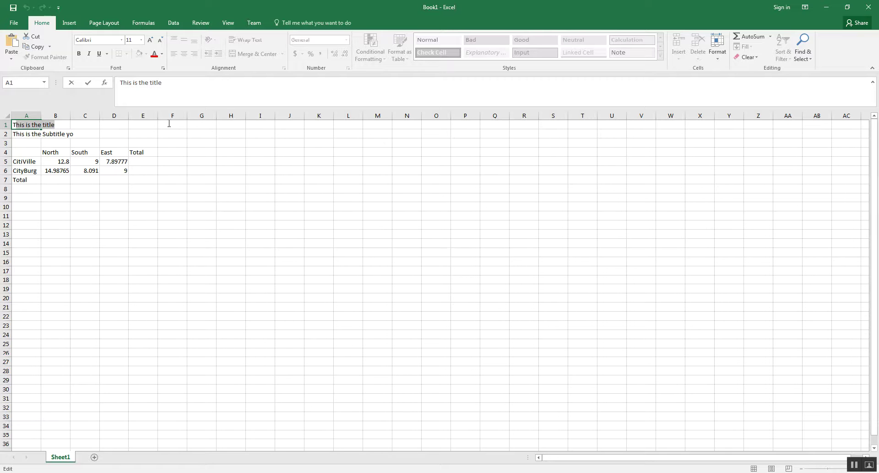
pyautogui.click(170, 84)
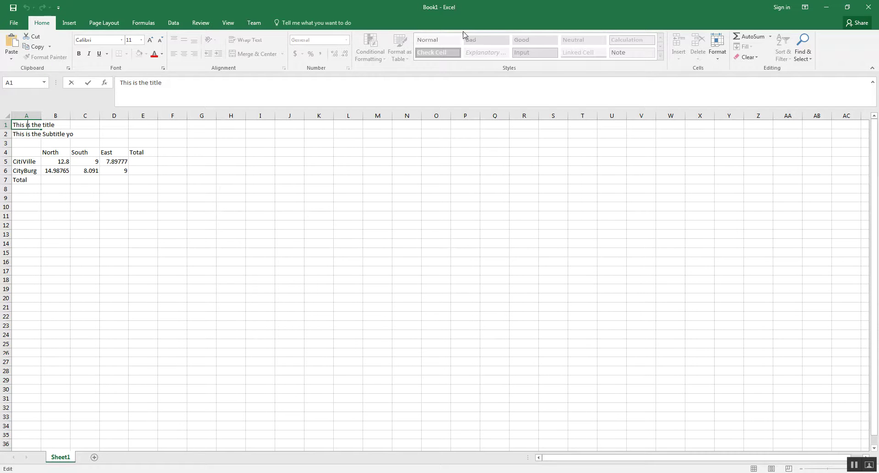
pyautogui.click(60, 170)
pyautogui.click(26, 124)
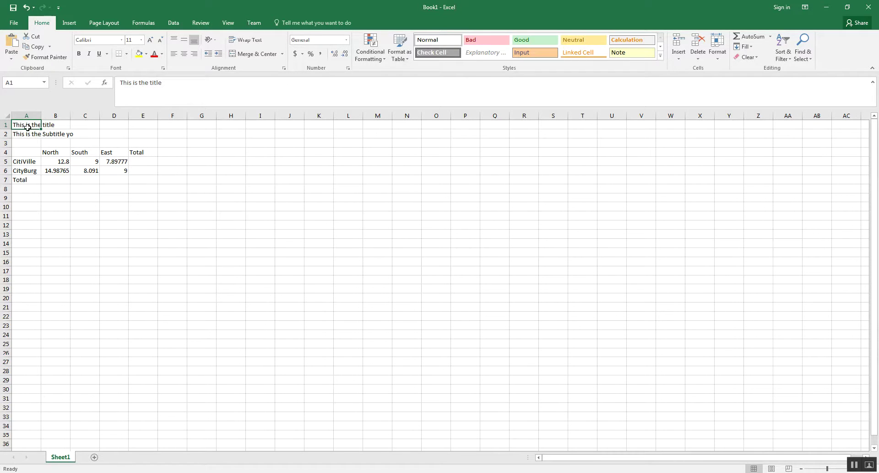
pyautogui.moveTo(25, 130)
pyautogui.mouseDown()
pyautogui.moveTo(134, 187)
pyautogui.moveTo(508, 151)
pyautogui.moveTo(501, 144)
pyautogui.moveTo(484, 160)
pyautogui.moveTo(27, 158)
pyautogui.moveTo(34, 130)
pyautogui.mouseUp()
# Move the table block A4:E9 down three rows and undo the move.
pyautogui.moveTo(31, 150); pyautogui.dragTo(153, 199)
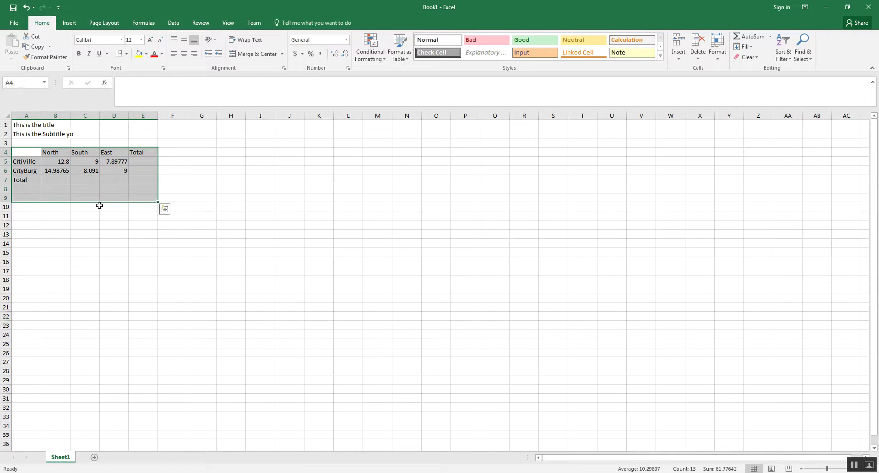
pyautogui.moveTo(90, 203); pyautogui.dragTo(90, 230)
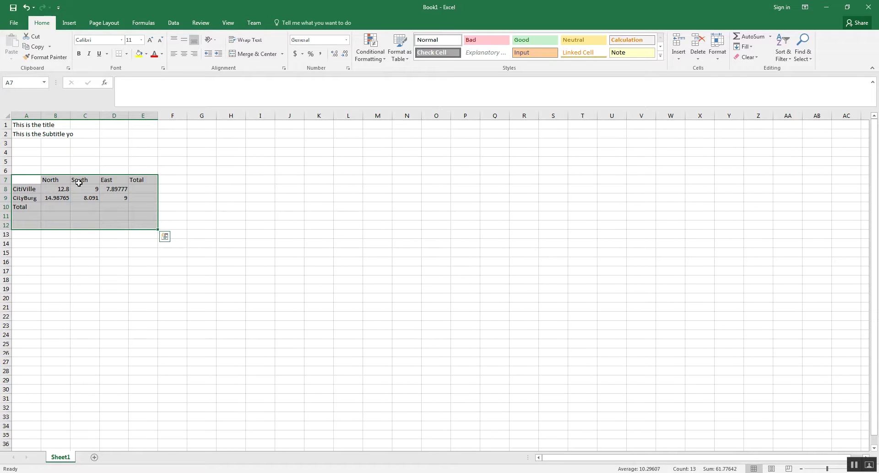
pyautogui.click(26, 7)
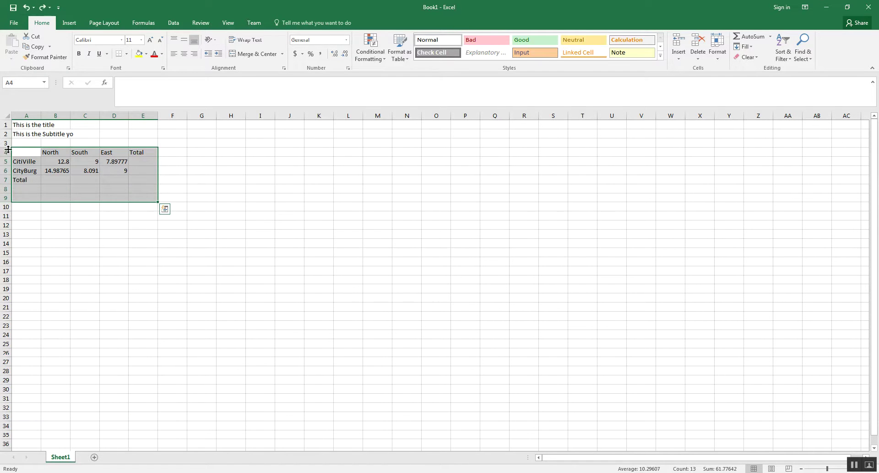
# Insert a blank row above row 3 and undo the insertion.
pyautogui.click(6, 142)
pyautogui.rightClick(5, 143)
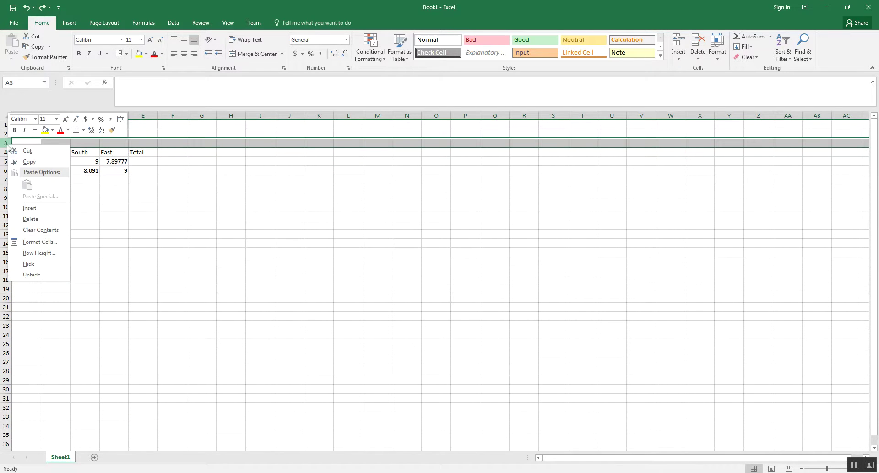
pyautogui.click(32, 207)
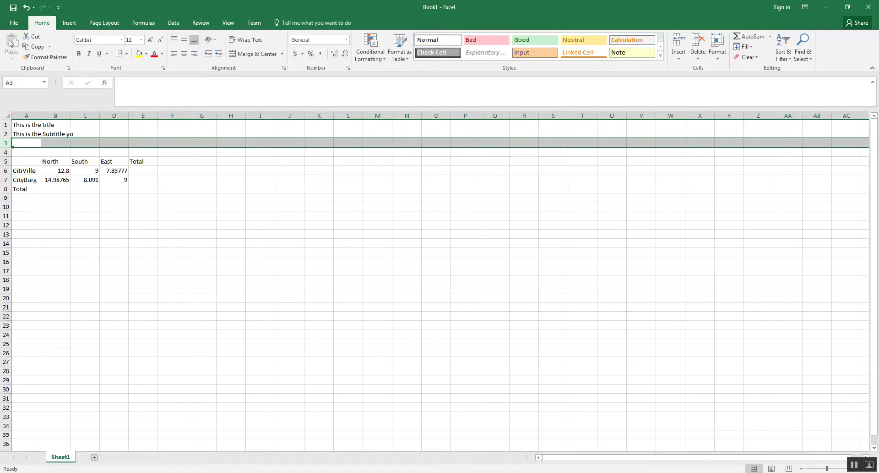
pyautogui.click(26, 8)
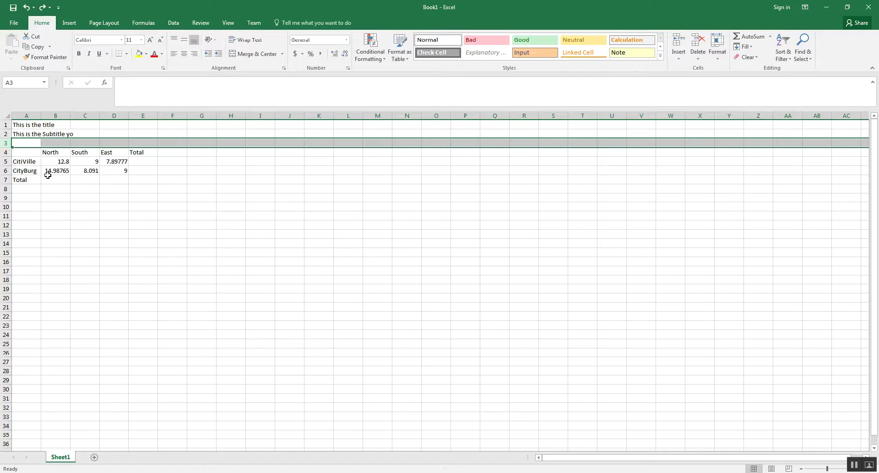
# Fill the title from A1 across to E1 and undo the fill.
pyautogui.click(23, 125)
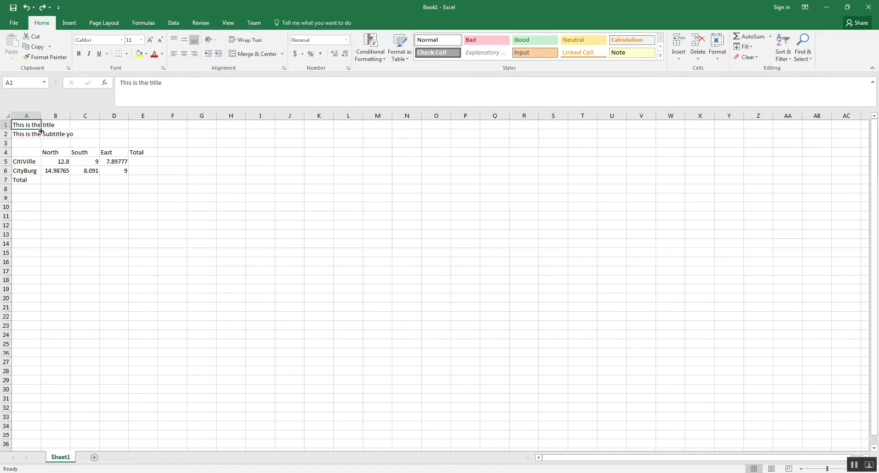
pyautogui.moveTo(41, 131); pyautogui.dragTo(170, 130)
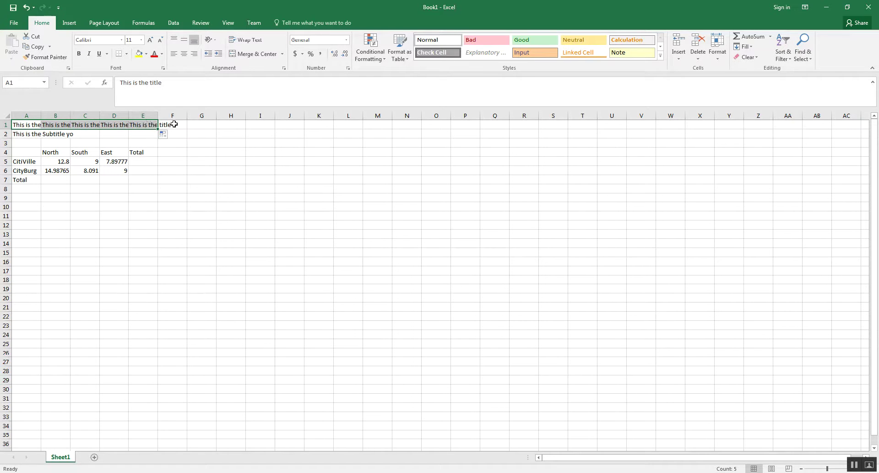
pyautogui.click(25, 8)
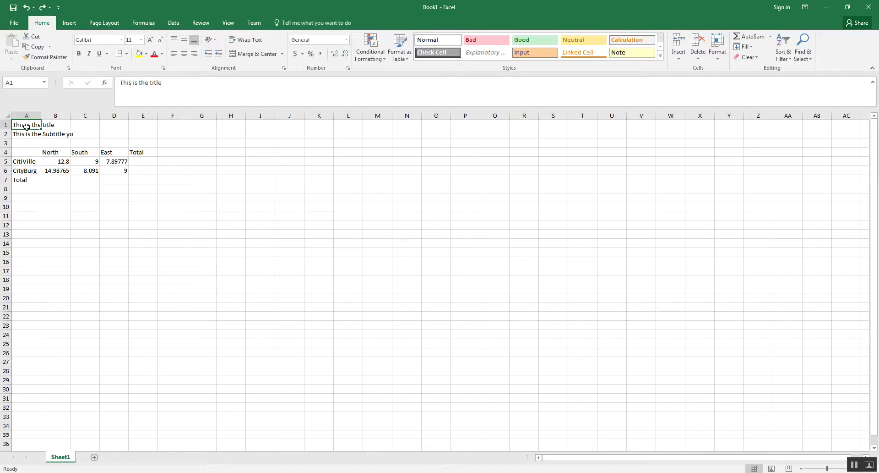
# Merge and center the title across A1:E1, and open the merged cell to check its text.
pyautogui.moveTo(25, 123); pyautogui.dragTo(145, 126)
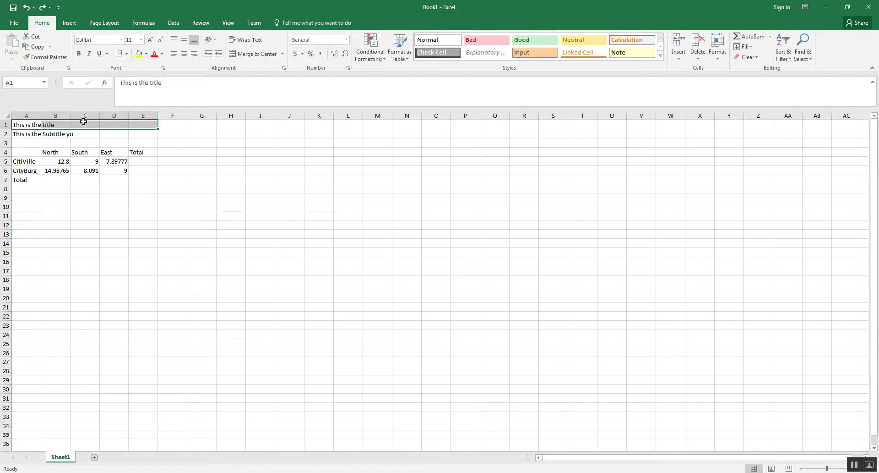
pyautogui.click(255, 54)
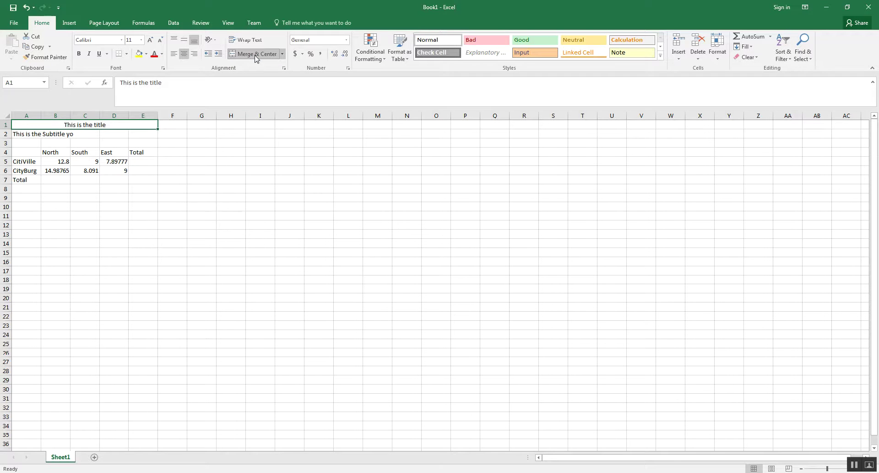
pyautogui.doubleClick(22, 125)
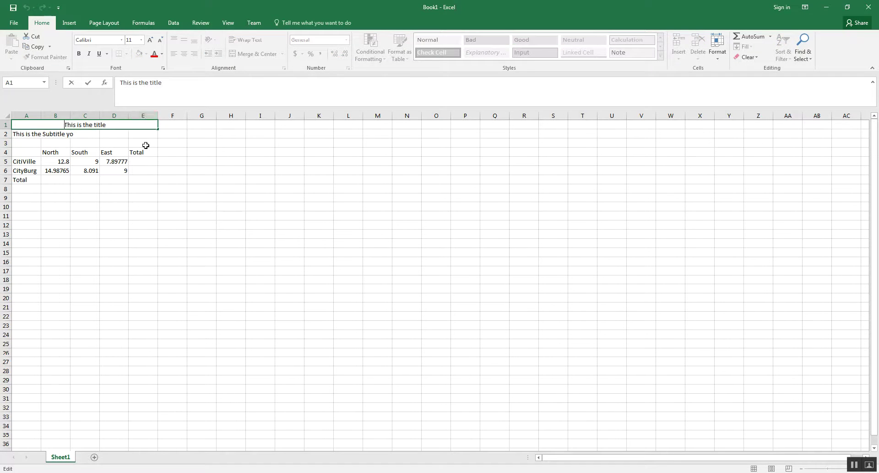
pyautogui.click(113, 142)
# Merge and center the subtitle across A2:E2, and open the merged cell to check its text.
pyautogui.moveTo(15, 133); pyautogui.dragTo(143, 137)
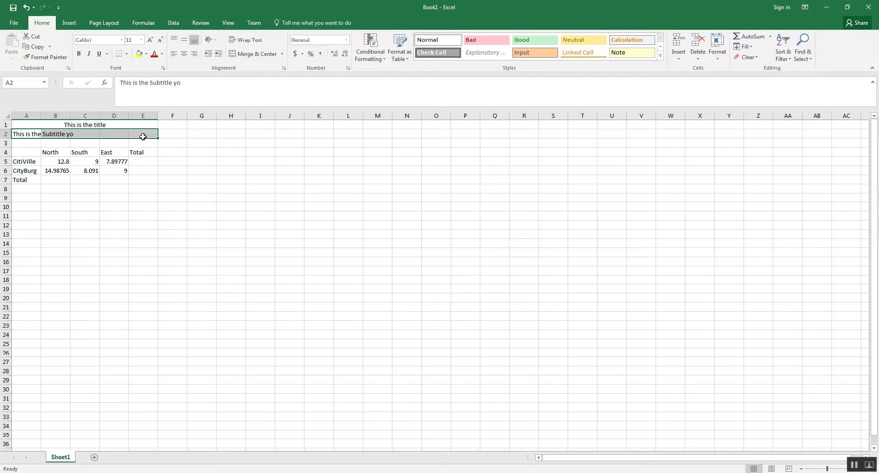
pyautogui.click(242, 54)
pyautogui.click(105, 147)
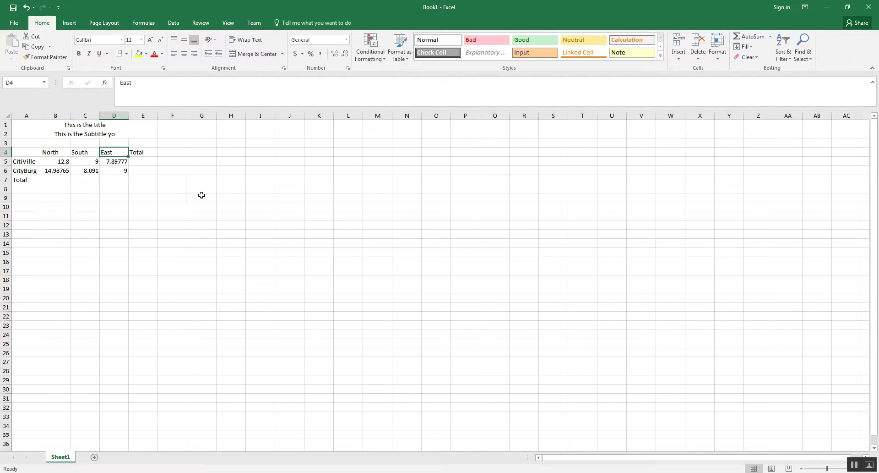
pyautogui.click(129, 133)
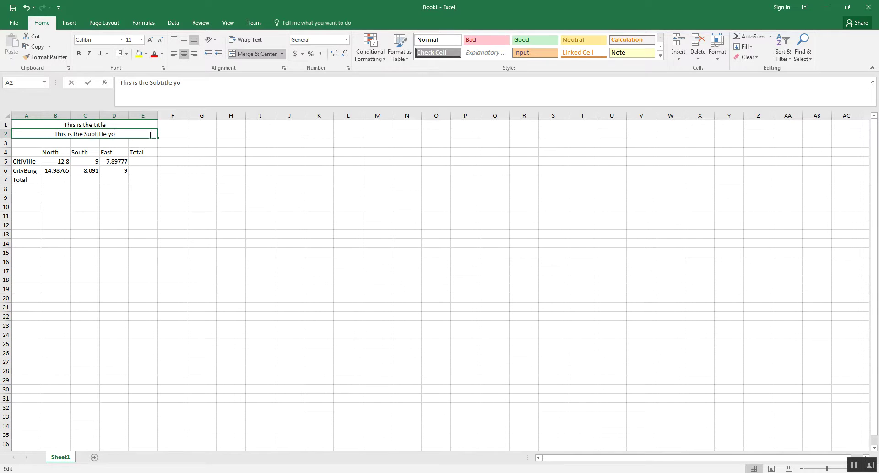
pyautogui.doubleClick(149, 132)
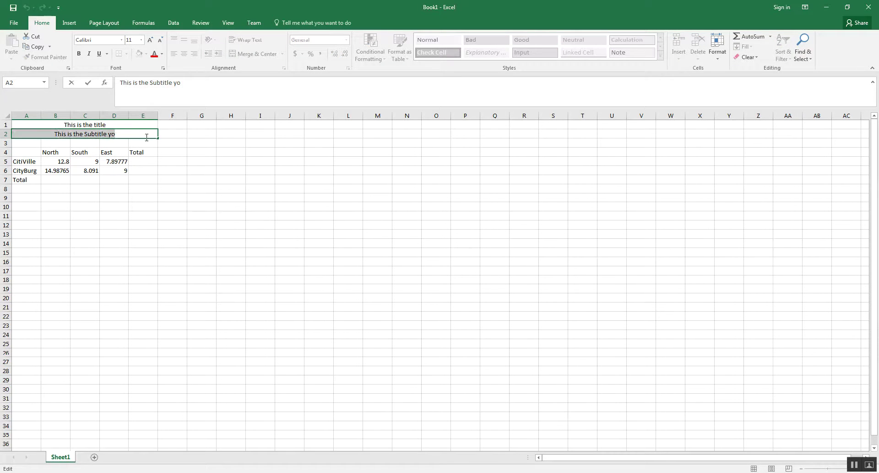
pyautogui.click(131, 170)
# Merge and center the empty block G3:R28, and unmerge it again.
pyautogui.moveTo(197, 142); pyautogui.dragTo(527, 371)
pyautogui.click(253, 54)
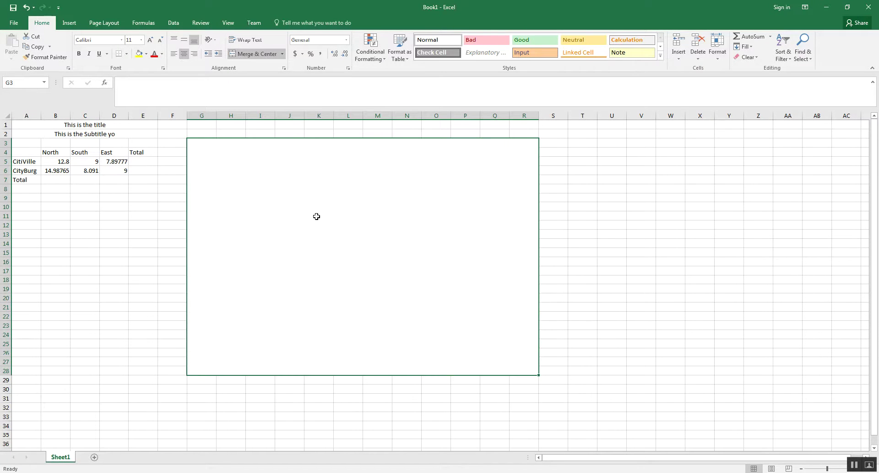
pyautogui.click(263, 55)
# Unmerge the title and subtitle rows, try merging A1:E2 into one centered cell, and undo both changes.
pyautogui.click(46, 123)
pyautogui.moveTo(46, 122); pyautogui.dragTo(124, 135)
pyautogui.click(265, 54)
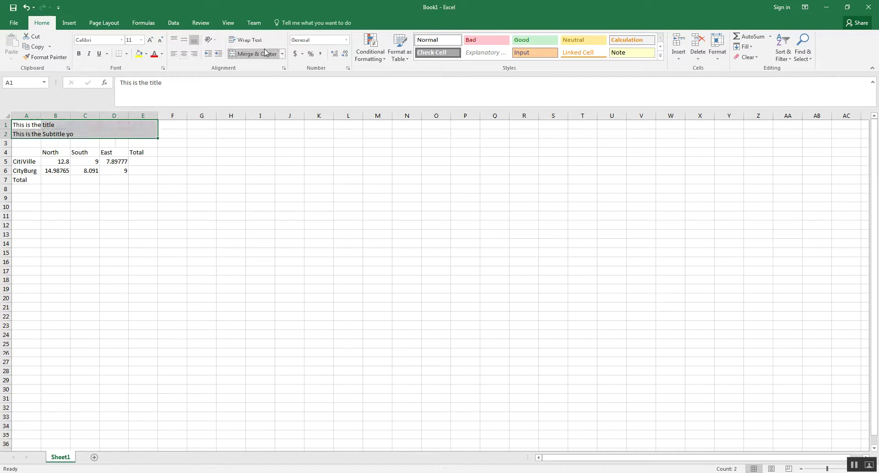
pyautogui.click(264, 53)
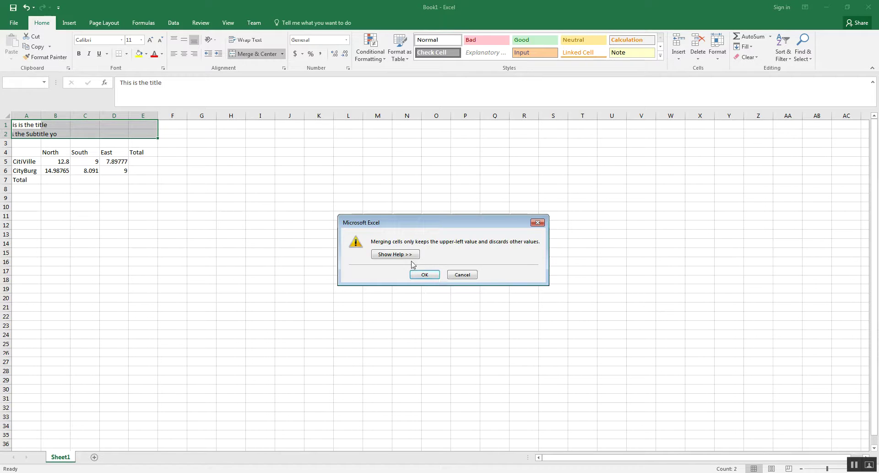
pyautogui.click(424, 274)
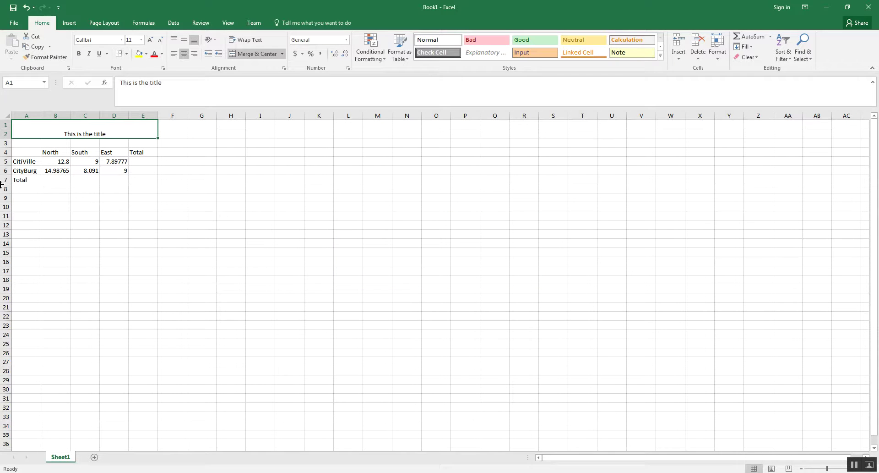
pyautogui.click(26, 7)
pyautogui.click(25, 8)
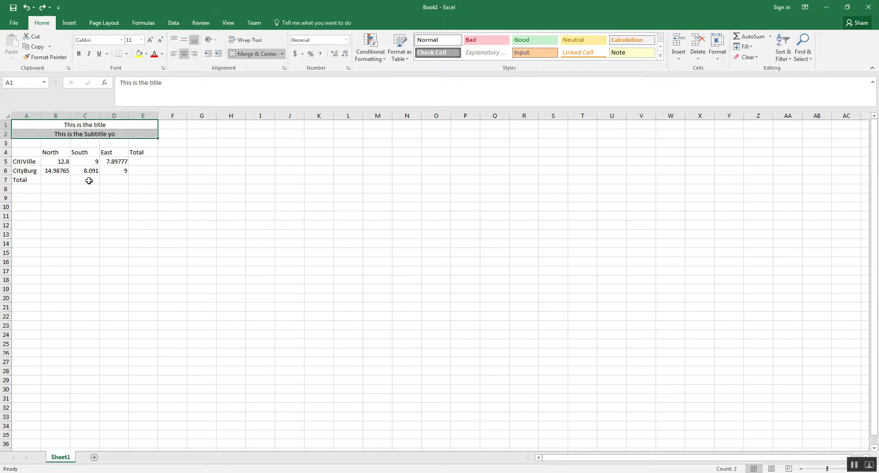
pyautogui.click(37, 159)
pyautogui.moveTo(32, 151); pyautogui.dragTo(147, 180)
pyautogui.click(32, 140)
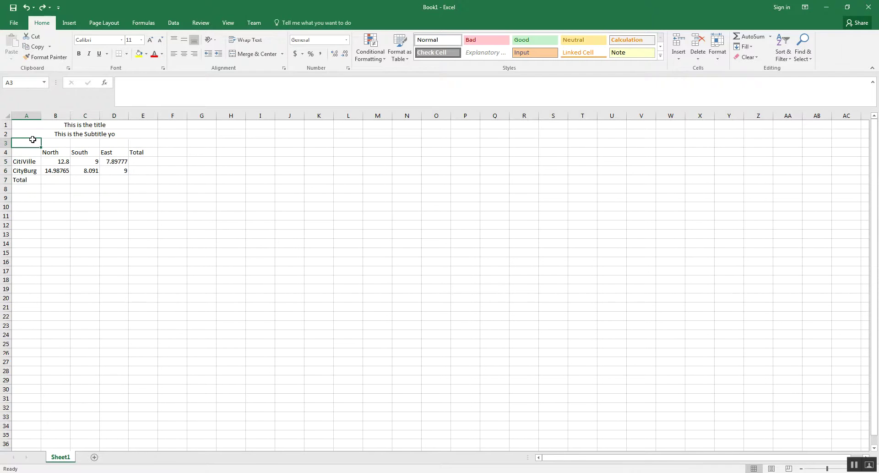
pyautogui.click(347, 40)
pyautogui.click(311, 53)
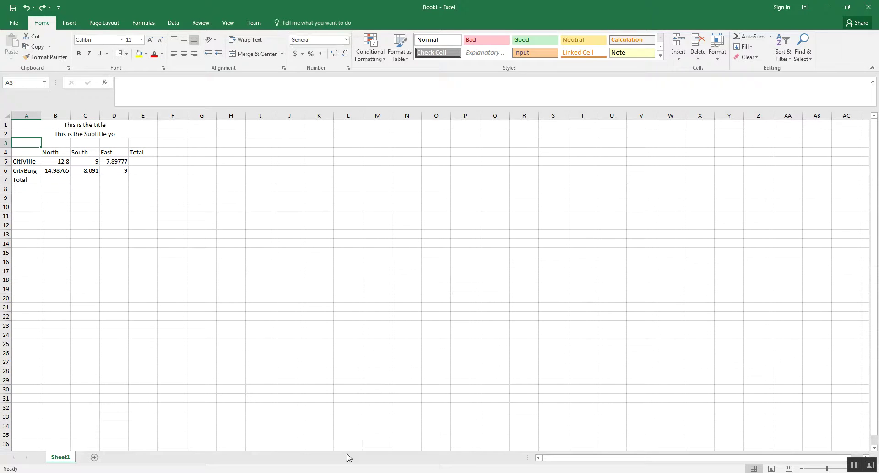